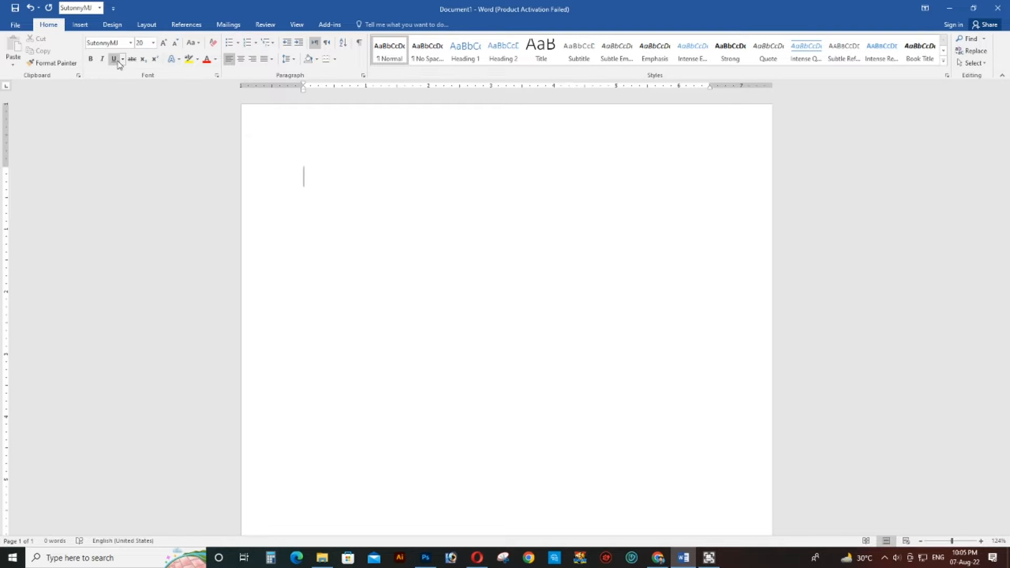
- Enter the centered heading "অভিভাবকের সম্মতিপত্র" on the first line of the document
{"action": "left_click", "coordinate": [241, 59]}
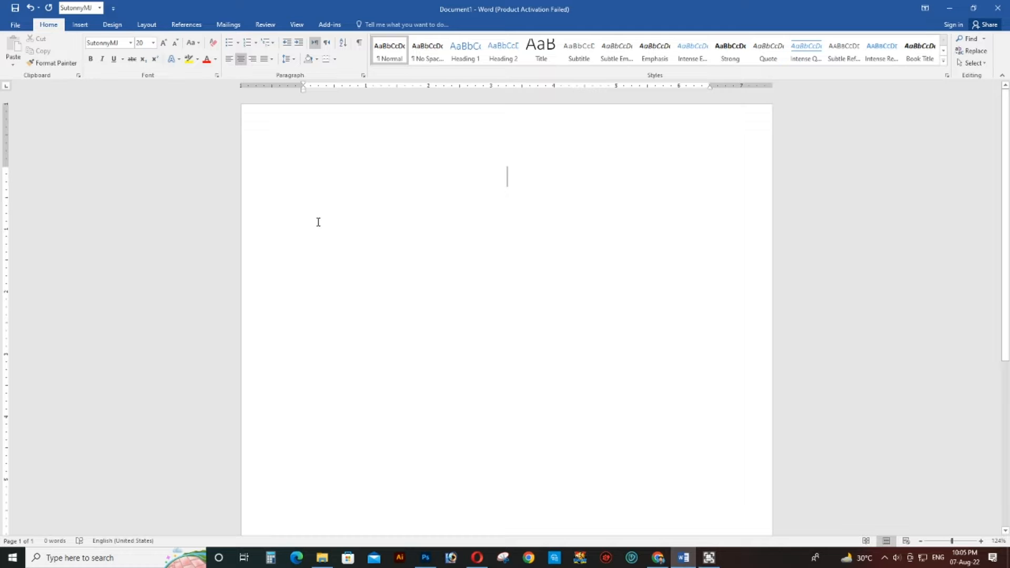
{"action": "type", "text": "অভিবা"}
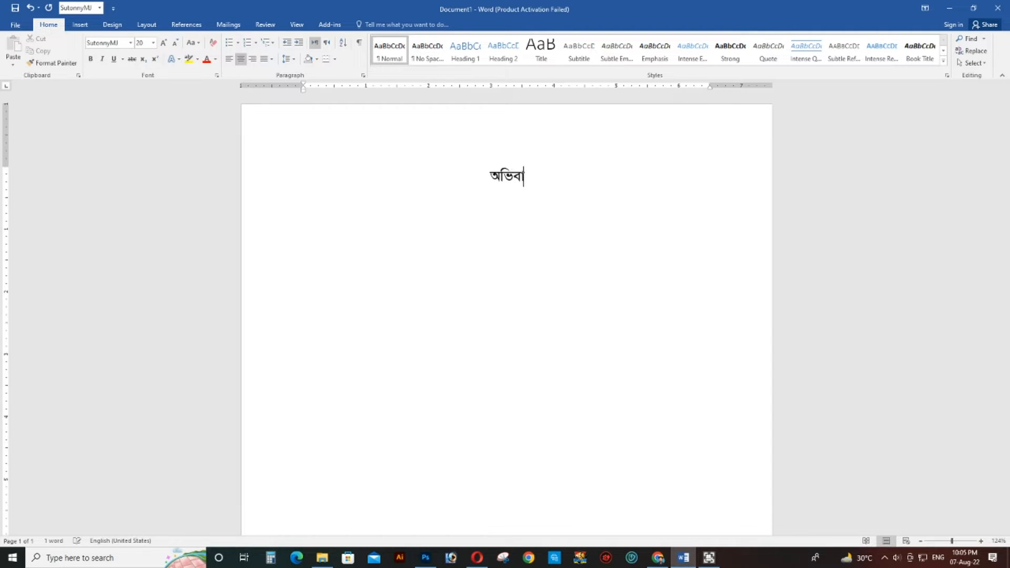
{"action": "key", "text": "BackSpace"}
{"action": "key", "text": "BackSpace"}
{"action": "type", "text": "ভাবকে"}
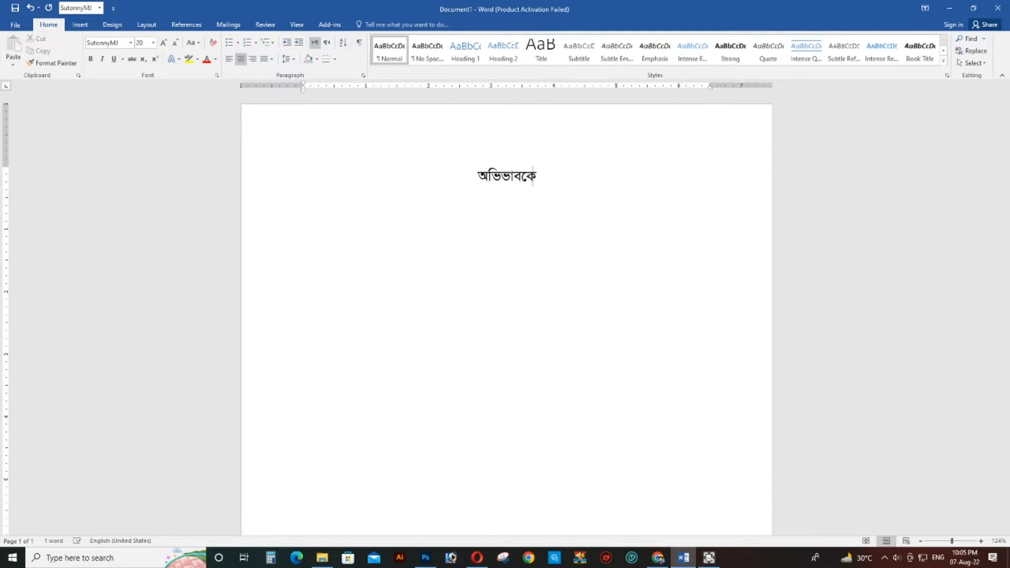
{"action": "type", "text": "র স"}
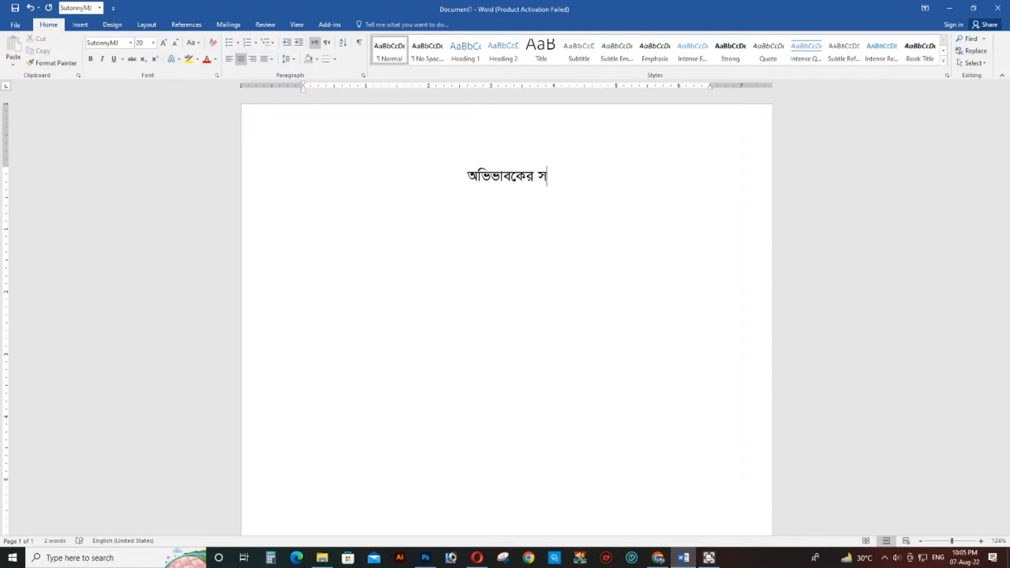
{"action": "type", "text": "ম্মতিপত্র"}
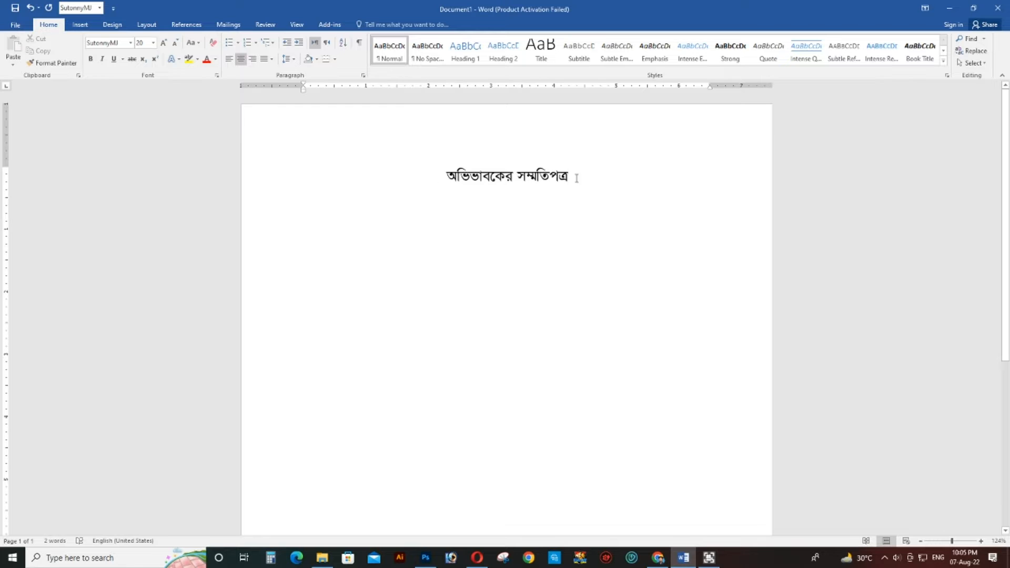
- Make the heading "অভিভাবকের সম্মতিপত্র" bold
{"action": "left_click_drag", "start_coordinate": [574, 180], "coordinate": [259, 180]}
{"action": "left_click", "coordinate": [90, 58]}
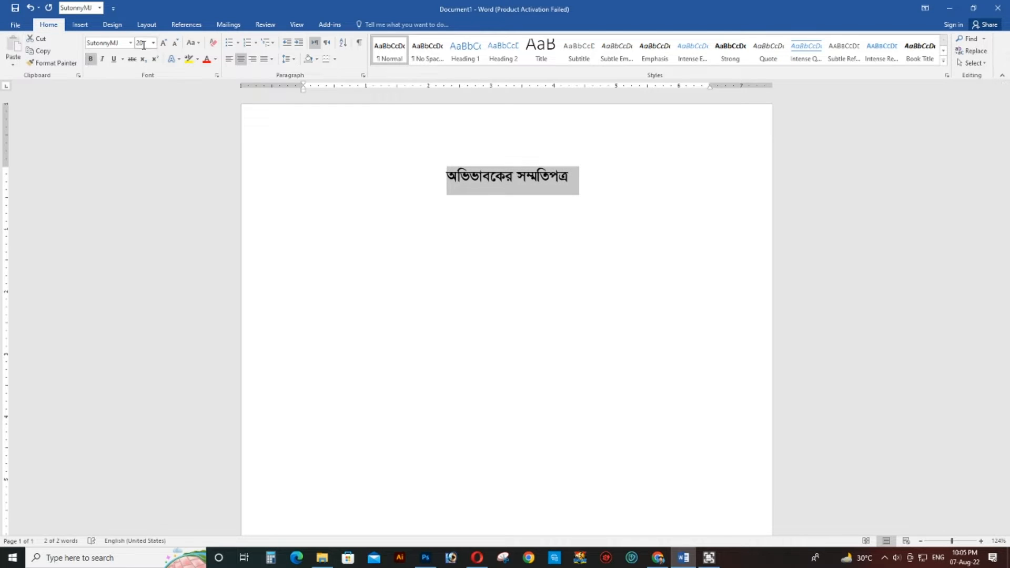
{"action": "left_click", "coordinate": [556, 181]}
{"action": "left_click", "coordinate": [585, 178]}
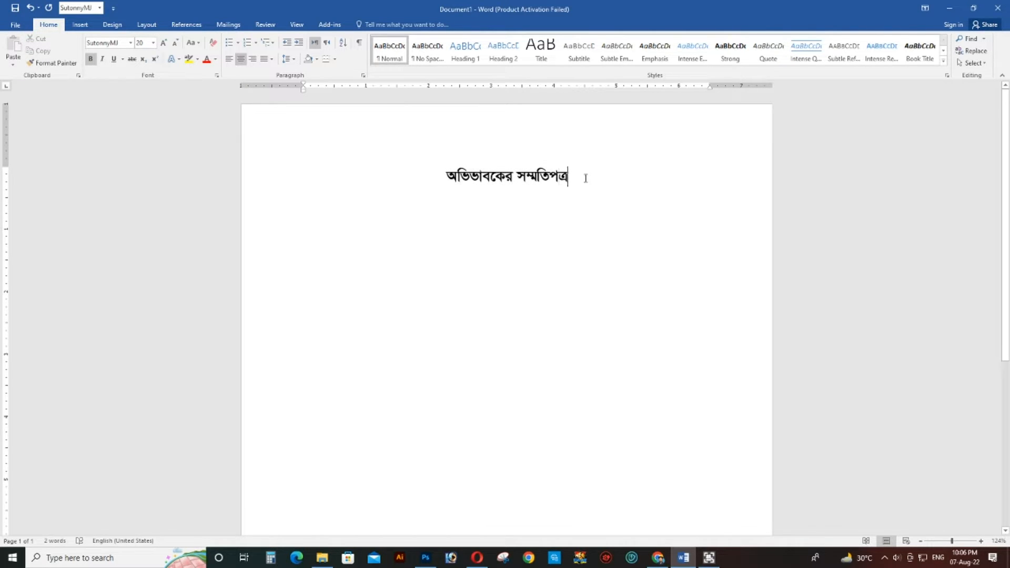
- Start a left-aligned line below the heading with the font size reduced to 16
{"action": "key", "text": "Return"}
{"action": "left_click", "coordinate": [234, 62]}
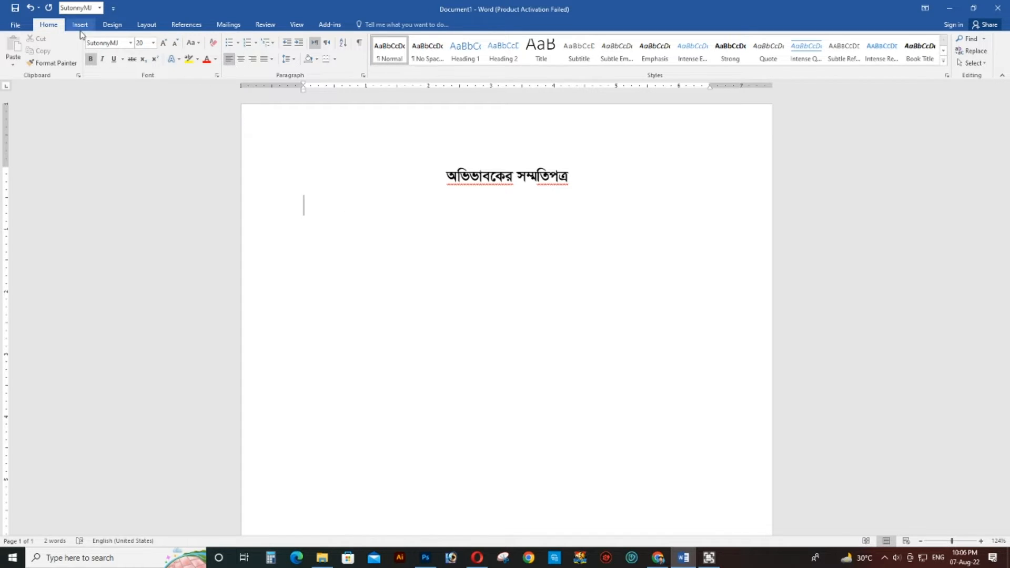
{"action": "left_click", "coordinate": [175, 43]}
{"action": "left_click", "coordinate": [175, 42]}
{"action": "type", "text": "এই মর্মে"}
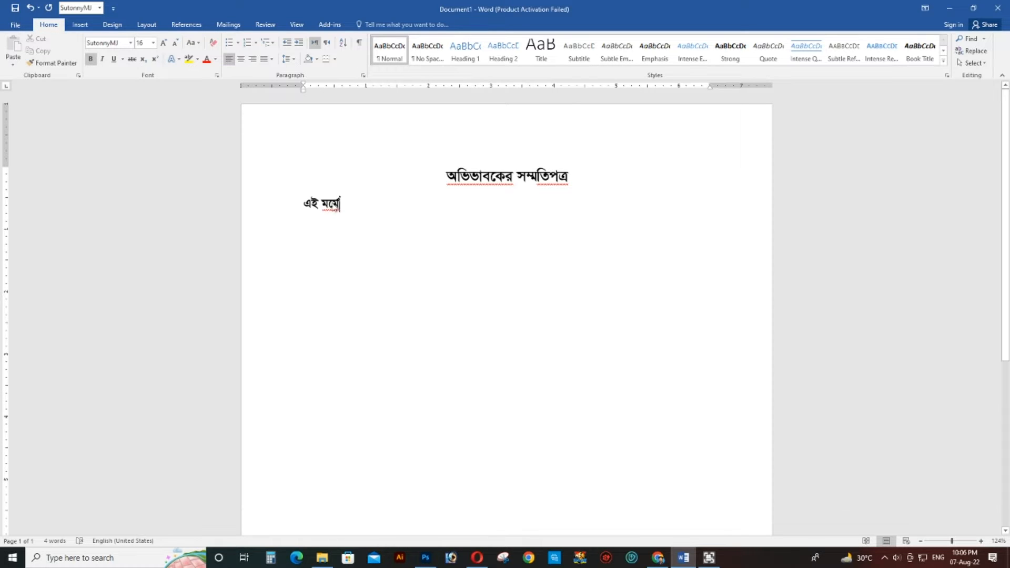
{"action": "left_click", "coordinate": [295, 206]}
{"action": "key", "text": "BackSpace"}
- Turn off bold and open the body paragraph with "এই মর্মে প্রত্যায়ন করা যাইতেছে যে, আমি"
{"action": "key", "text": "ctrl+b"}
{"action": "type", "text": "এই "}
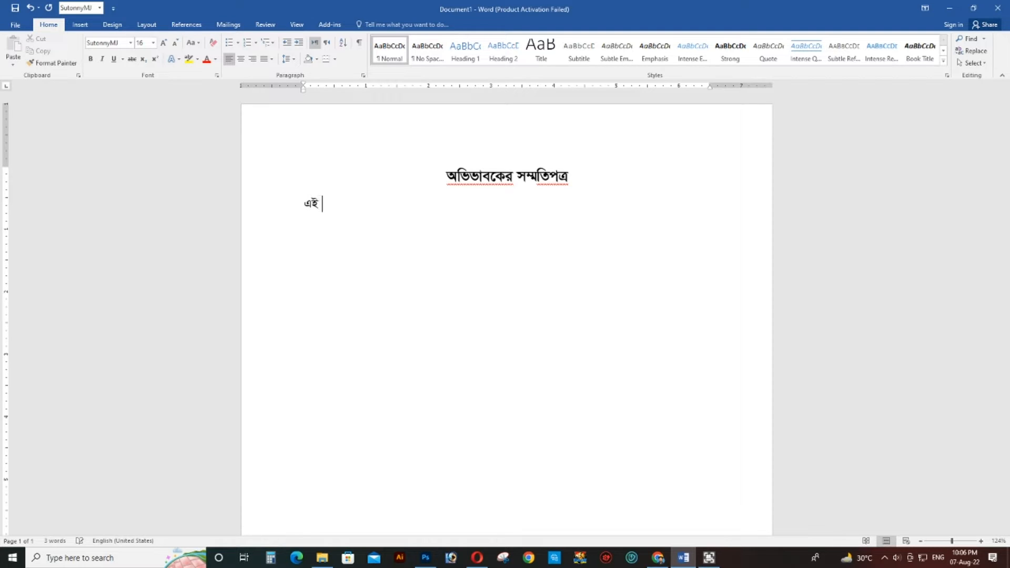
{"action": "type", "text": "মমের্ প্রত"}
{"action": "type", "text": "্যায়ন "}
{"action": "type", "text": "কর"}
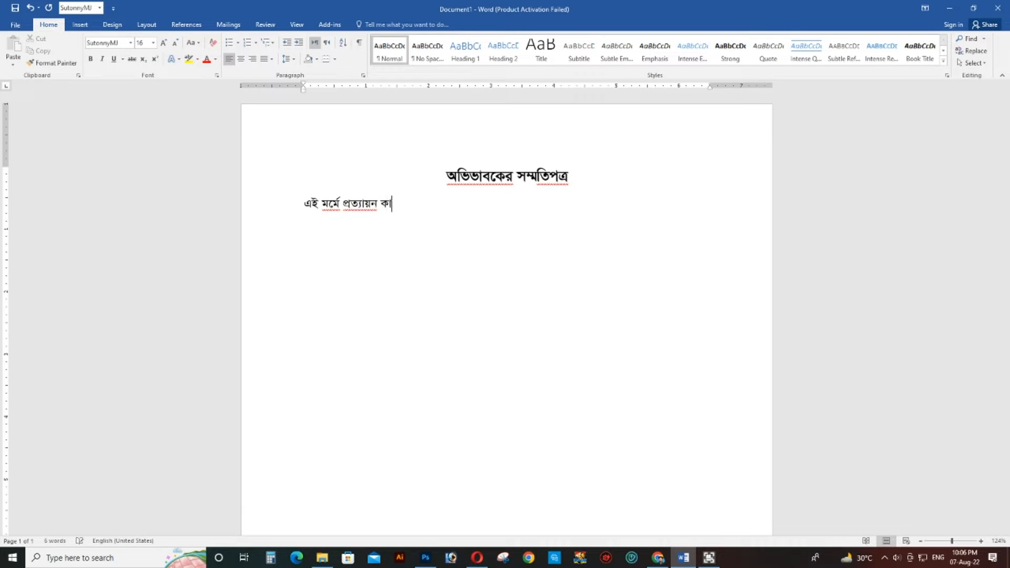
{"action": "type", "text": "া যাইতেছে "}
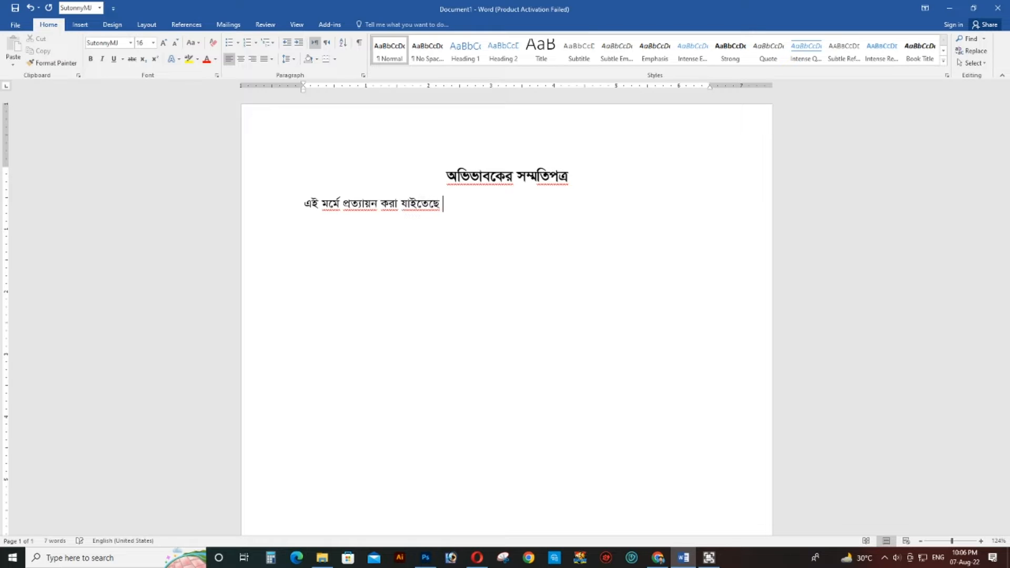
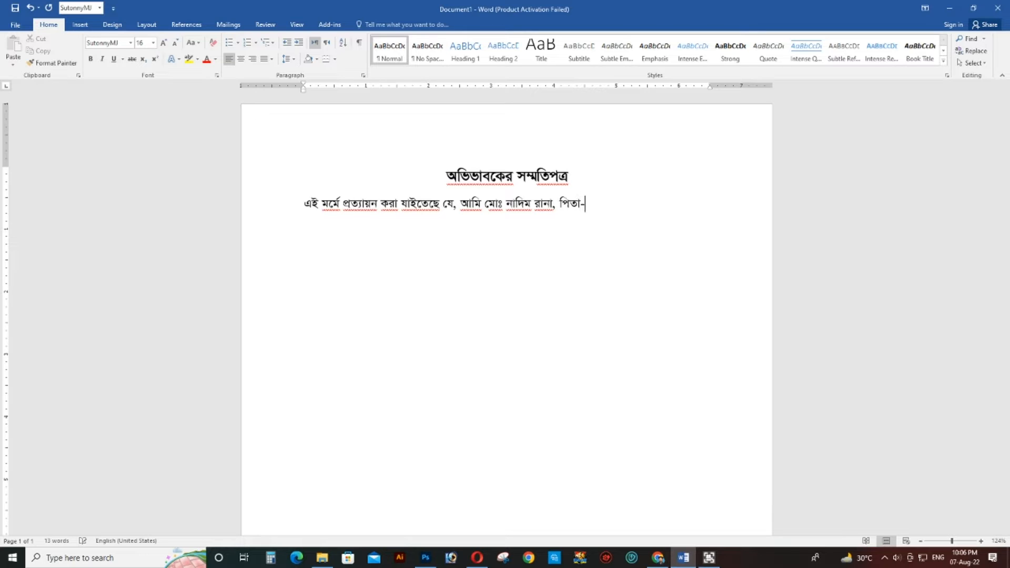
{"action": "type", "text": "- "}
{"action": "type", "text": ", "}
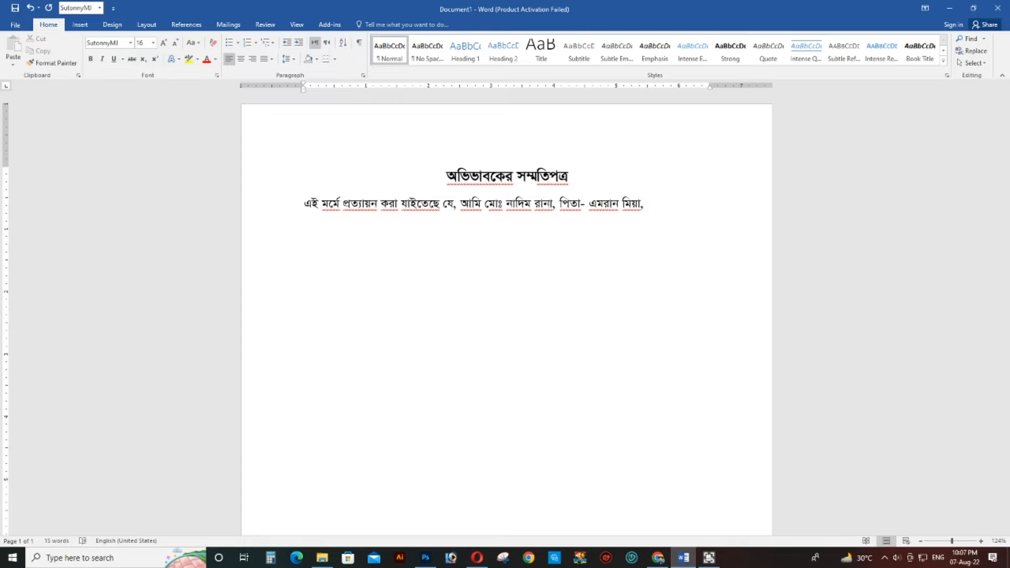
{"action": "type", "text": "গাম"}
- Continue the sentence with "গ্রাম-" and the guardian's road and village, separated by commas
{"action": "key", "text": "BackSpace"}
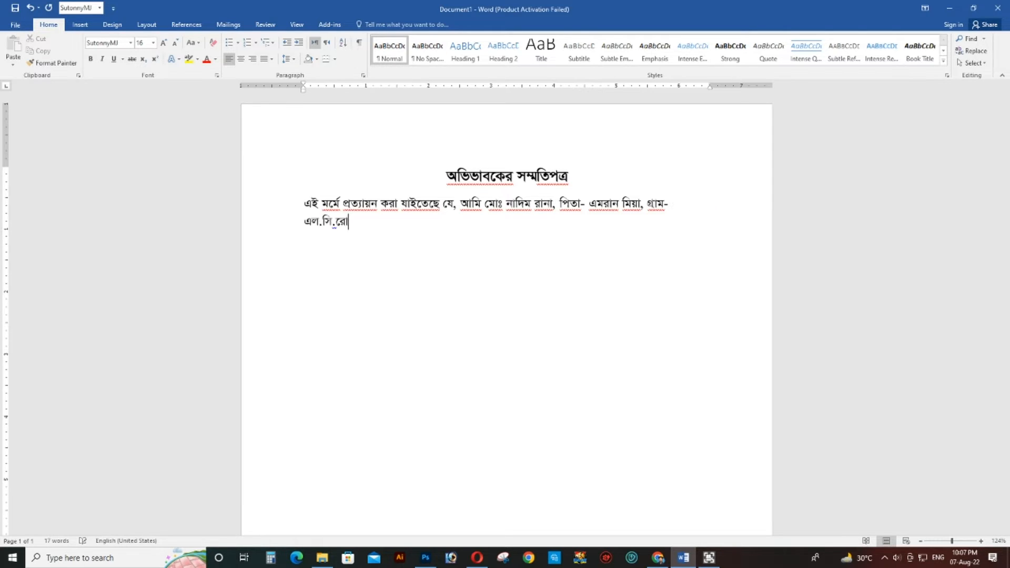
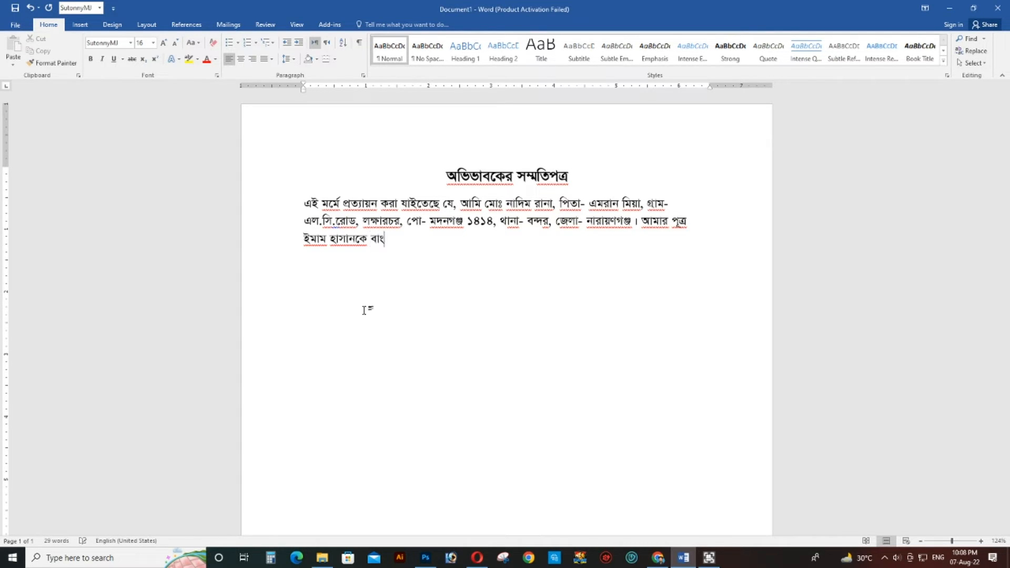
- Continue the sentence after the son's name with "বাংলাদেশ পুলিশ কন্সট্রাবল পদে"
{"action": "type", "text": "পুলিশ "}
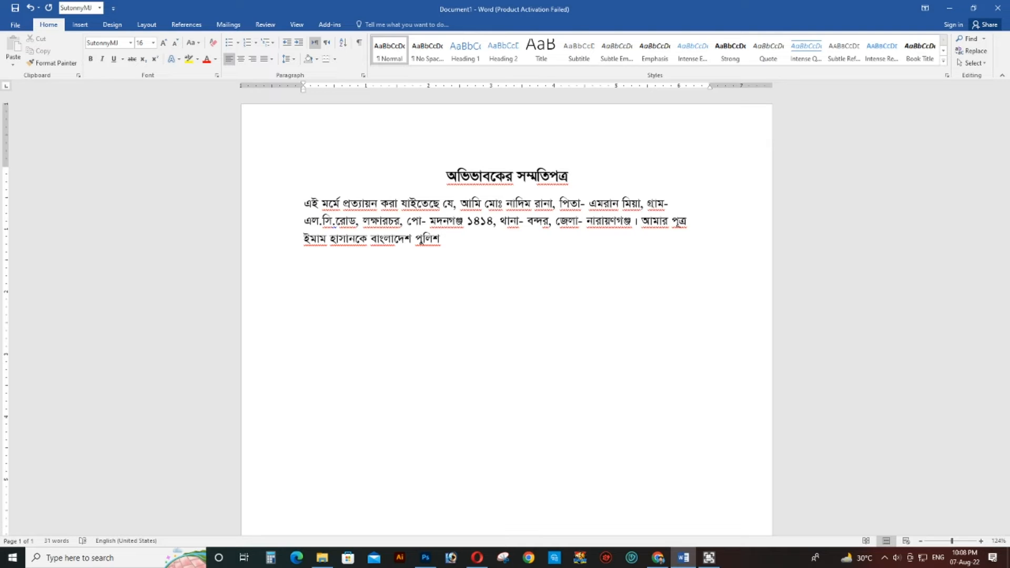
{"action": "type", "text": "ক"}
{"action": "type", "text": "ন্ট্রাবল পদে েড"}
- Finish the permission sentence with "যোগদানের অনুপতি প্রদান করলাম।"
{"action": "key", "text": "BackSpace"}
{"action": "type", "text": "যাগ"}
{"action": "type", "text": "দা"}
{"action": "type", "text": "নের"}
{"action": "type", "text": "অন"}
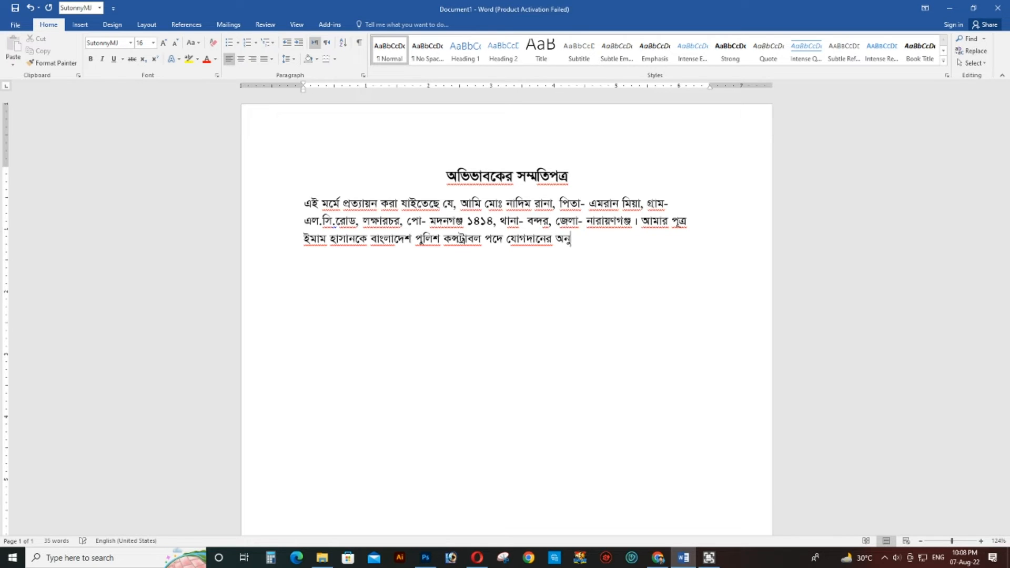
{"action": "type", "text": "ুপতি প্রদান ক"}
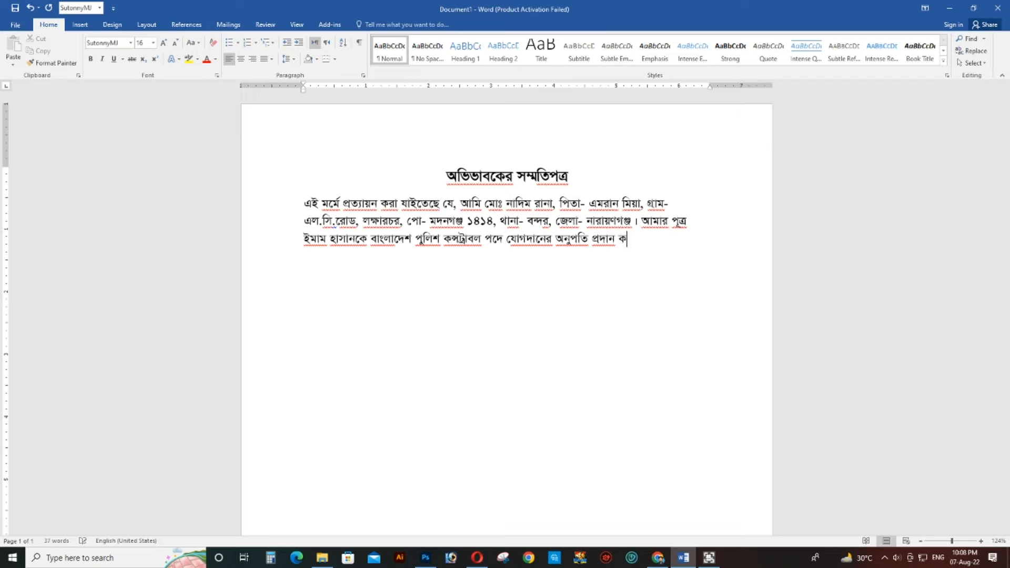
{"action": "type", "text": "র"}
{"action": "type", "text": "ি"}
{"action": "key", "text": "BackSpace"}
{"action": "key", "text": "BackSpace"}
{"action": "type", "text": "লাম।"}
- Add the closing sentence "উল্লেখ্য, সে অবিবাহিত।" to the body paragraph
{"action": "type", "text": "ৎ"}
{"action": "type", "text": "ল্লে"}
{"action": "type", "text": "খ্য"}
{"action": "type", "text": ", সে"}
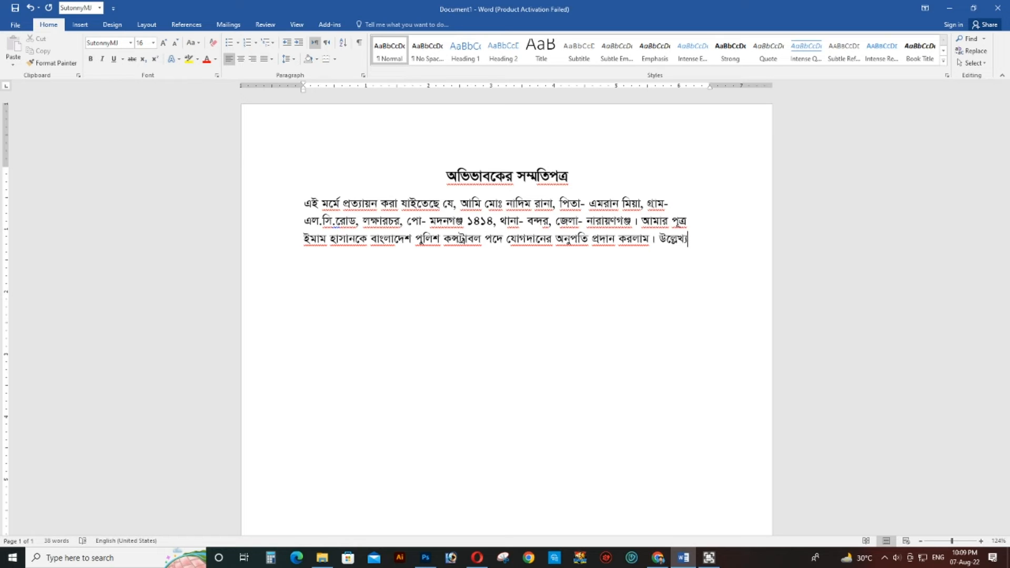
{"action": "type", "text": " অবিবাহিত।"}
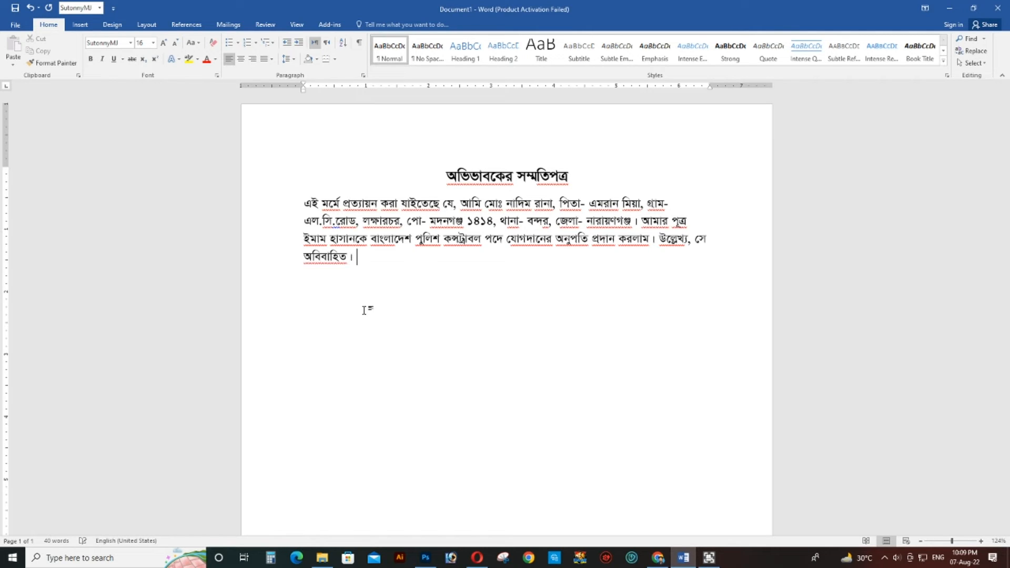
{"action": "key", "text": "Return"}
- Justify the body paragraph below the heading and indent its first line by one tab stop
{"action": "triple_click", "coordinate": [275, 198]}
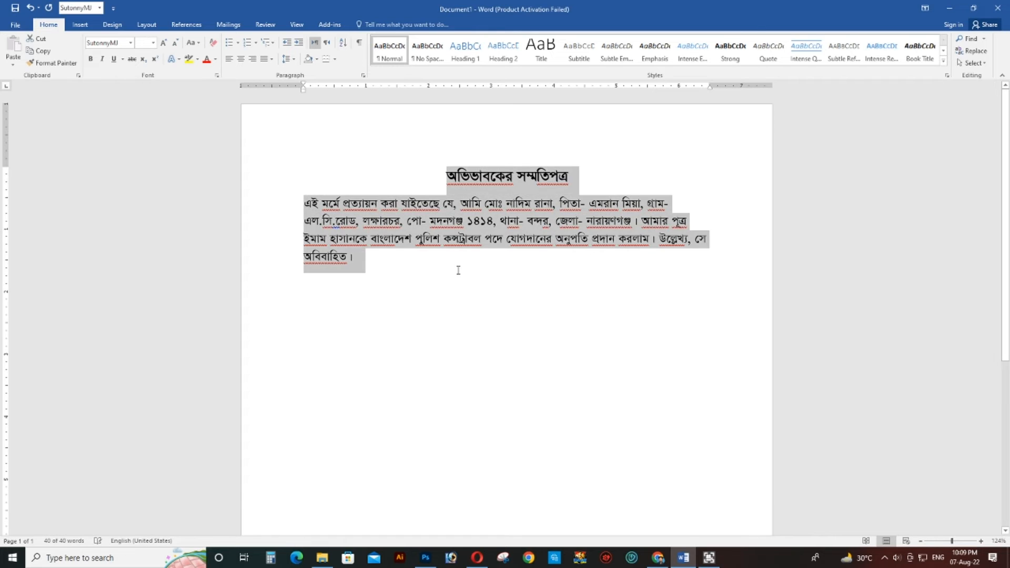
{"action": "left_click_drag", "start_coordinate": [459, 270], "coordinate": [291, 210]}
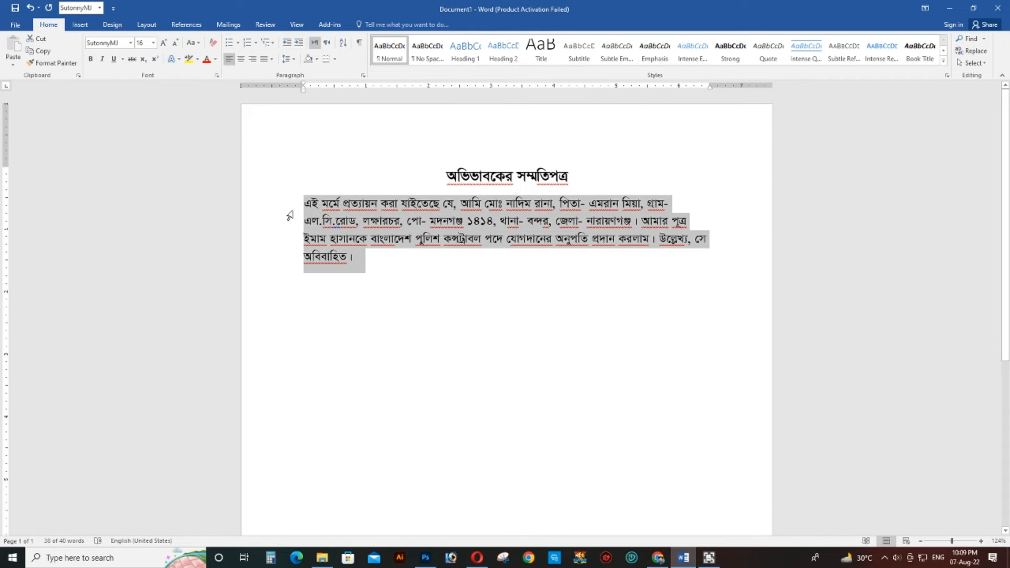
{"action": "key", "text": "ctrl+j"}
{"action": "left_click", "coordinate": [482, 264]}
{"action": "left_click", "coordinate": [307, 203]}
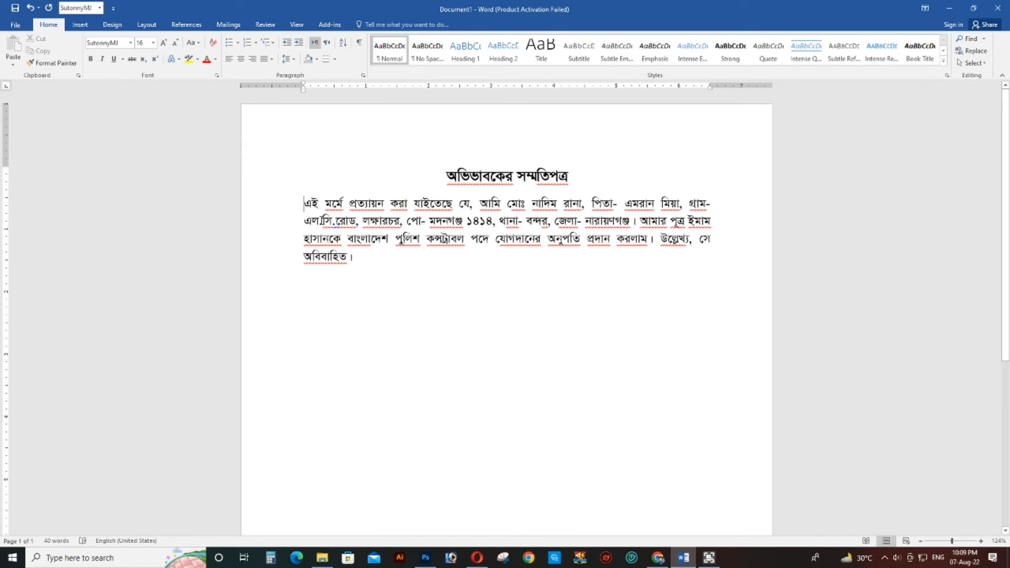
{"action": "key", "text": "Tab"}
- Add a new paragraph below the body text reading "আমি তার জীবনের উন্নতি ও মঙ্গল কামনা করছি"
{"action": "left_click", "coordinate": [373, 261]}
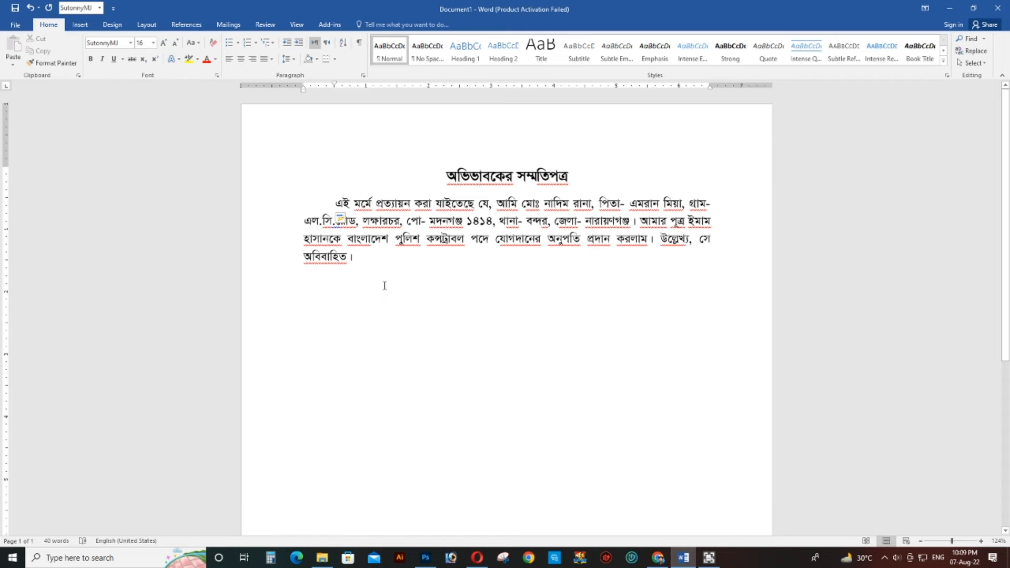
{"action": "key", "text": "Return"}
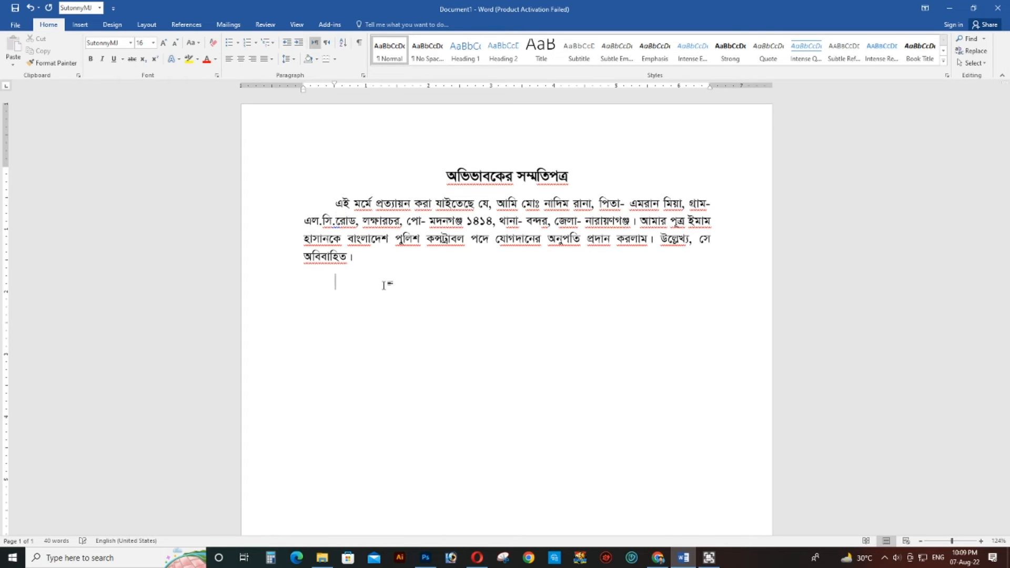
{"action": "type", "text": "আমি তার জী"}
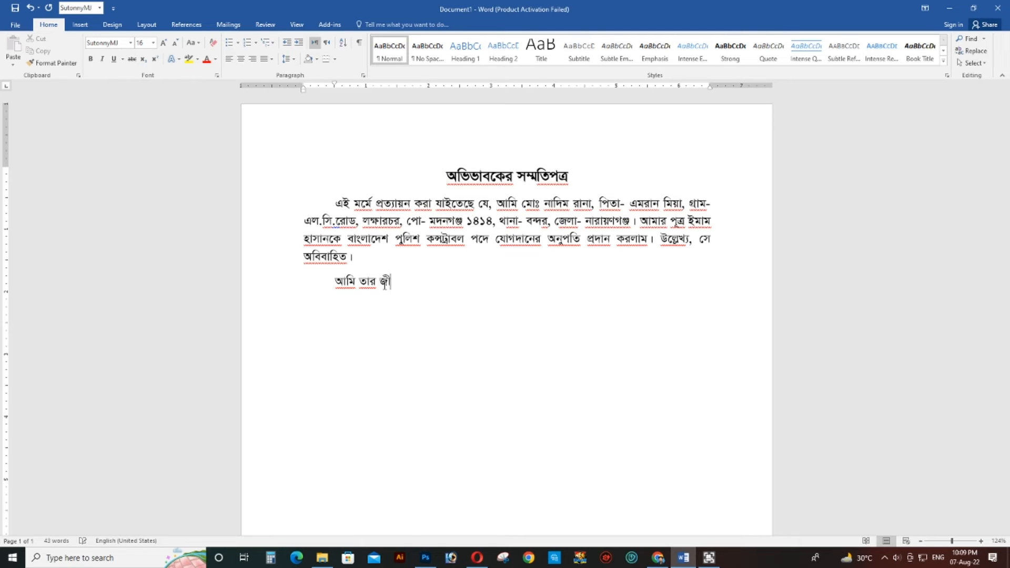
{"action": "type", "text": "বনের উন্নতি ও ম"}
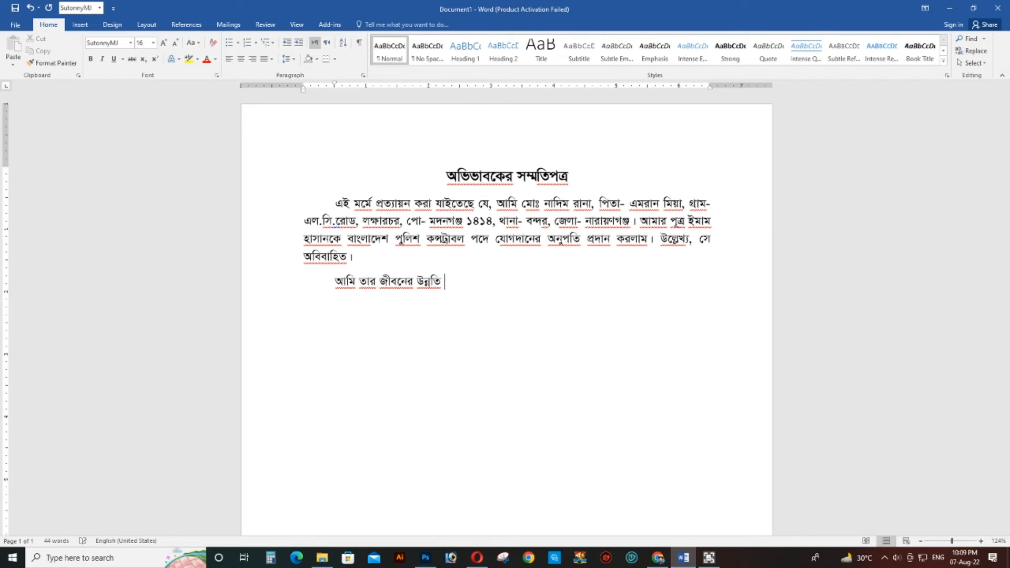
{"action": "type", "text": "ঙ্গল কামনা করাছি"}
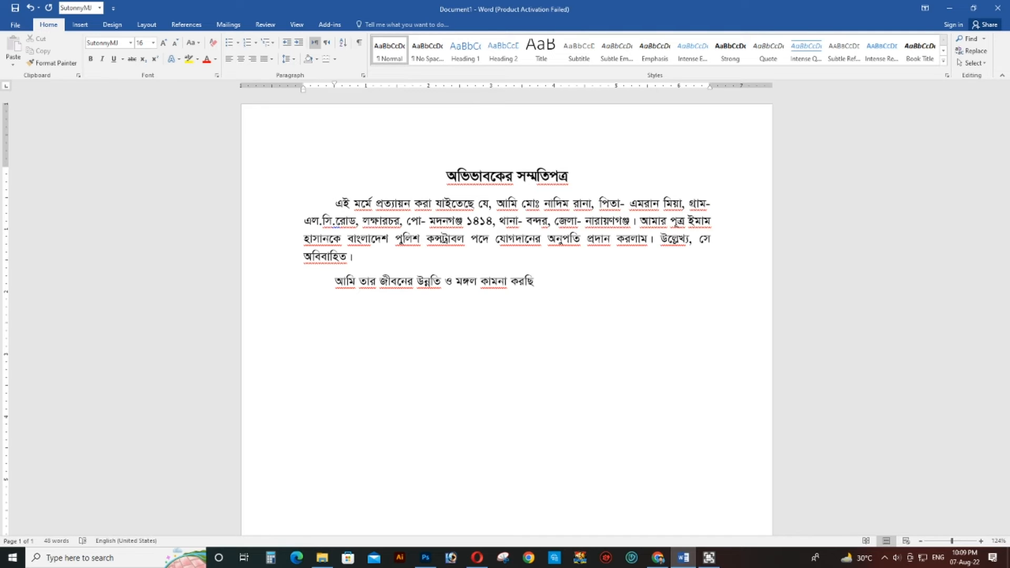
{"action": "type", "text": "।"}
- End the well-wishing sentence below the body paragraph with "।" and insert several blank lines beneath it
{"action": "key", "text": "Return"}
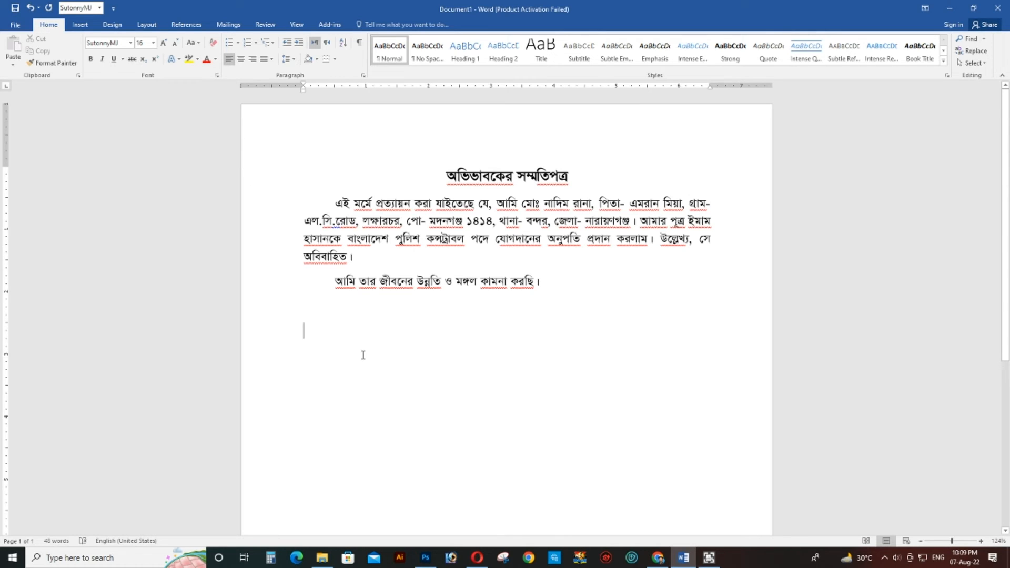
{"action": "key", "text": "Return"}
{"action": "key", "text": "Return"}
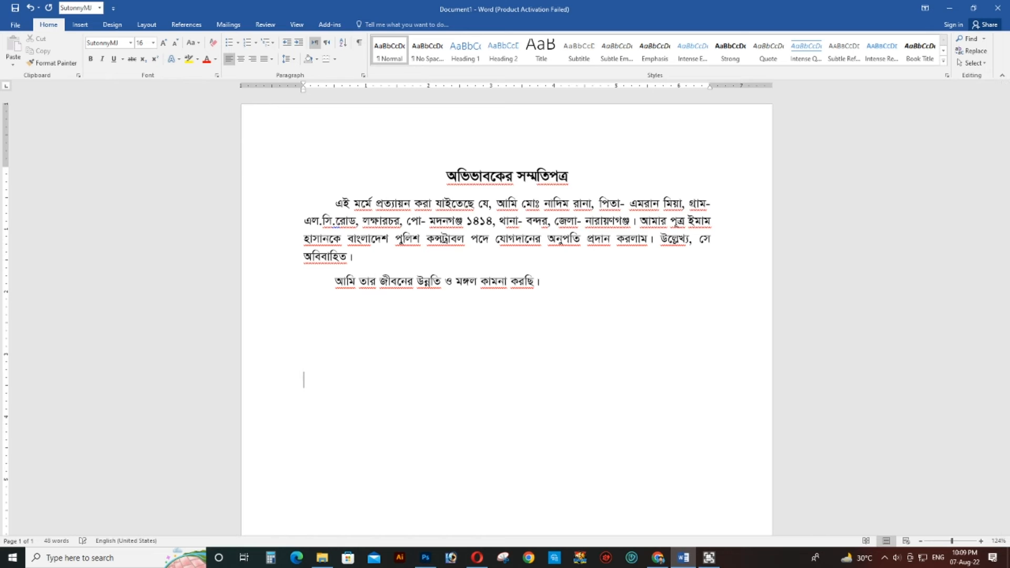
- Insert three blank lines above the heading "অভিভাবকের সম্মতিপত্র" and one blank line between the heading and the body paragraph
{"action": "left_click", "coordinate": [443, 175]}
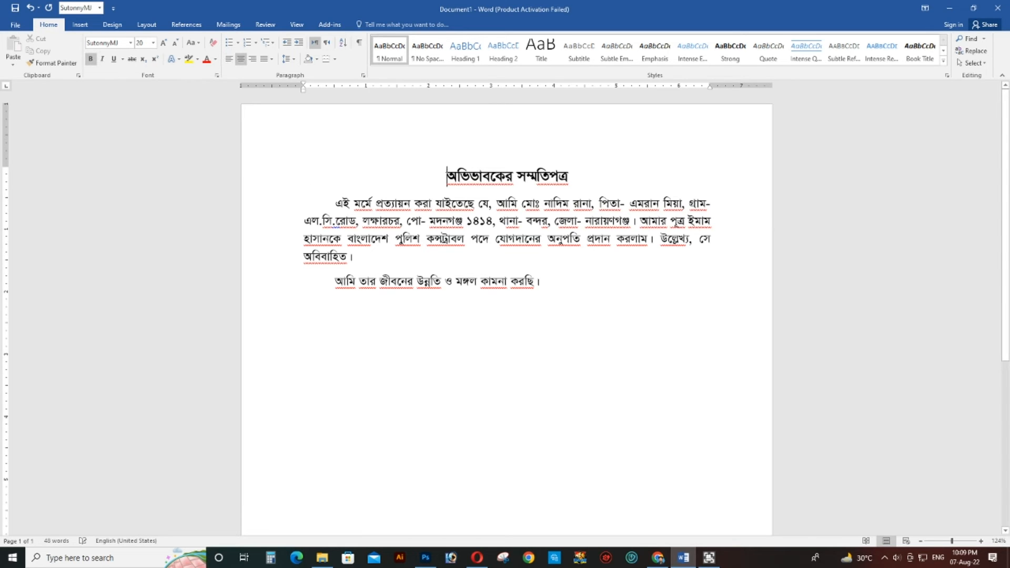
{"action": "key", "text": "Return"}
{"action": "key", "text": "Return"}
{"action": "key", "text": "Return"}
{"action": "left_click", "coordinate": [591, 278]}
{"action": "key", "text": "Return"}
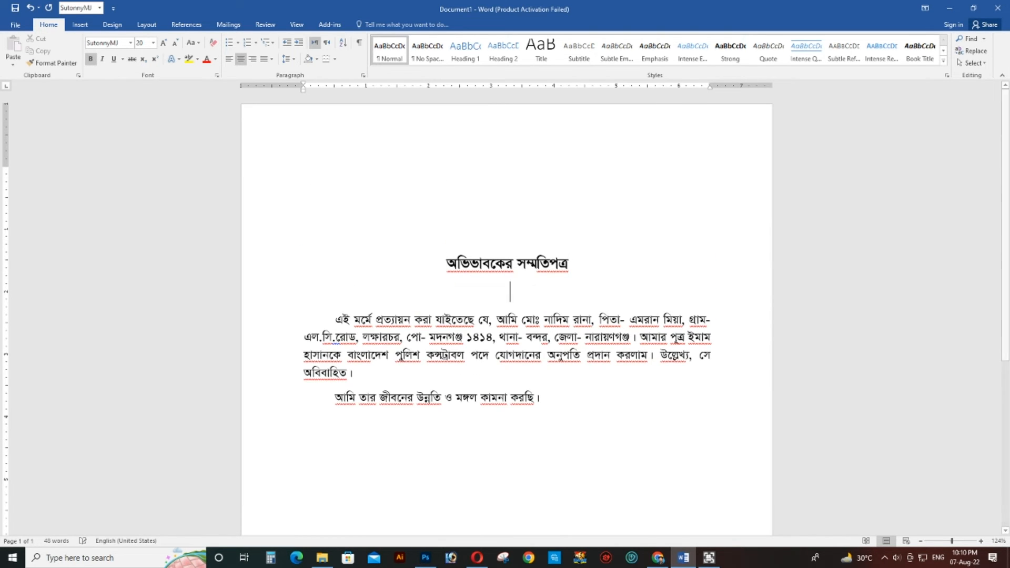
- Slightly reduce the font size of the blank line between the heading and the body paragraph
{"action": "scroll", "coordinate": [579, 287], "scroll_direction": "down", "scroll_amount": 2}
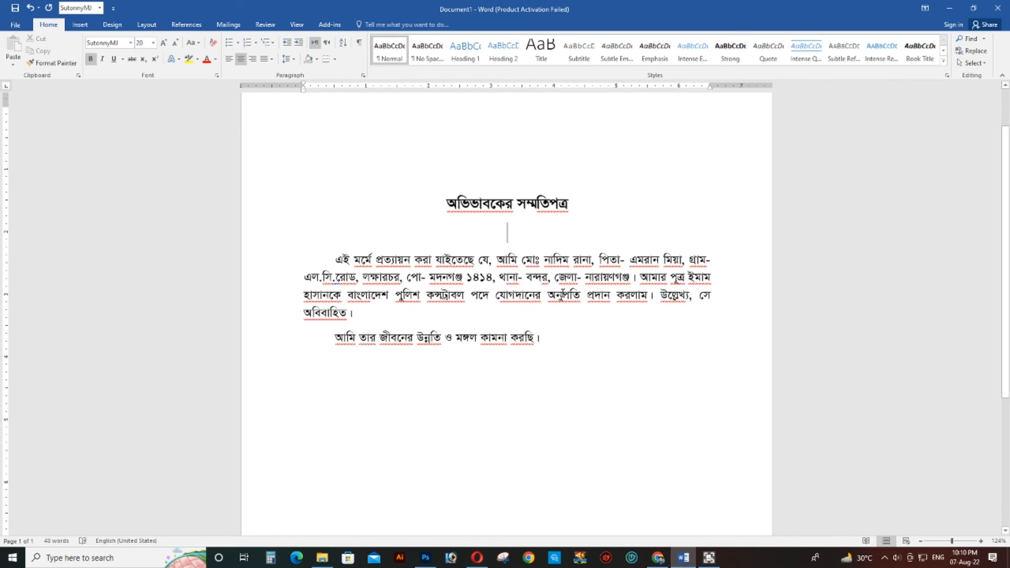
{"action": "key", "text": "ctrl+bracketleft"}
{"action": "key", "text": "ctrl+bracketleft"}
{"action": "key", "text": "ctrl+bracketleft"}
{"action": "key", "text": "ctrl+bracketleft"}
{"action": "key", "text": "ctrl+bracketright"}
{"action": "key", "text": "ctrl+bracketright"}
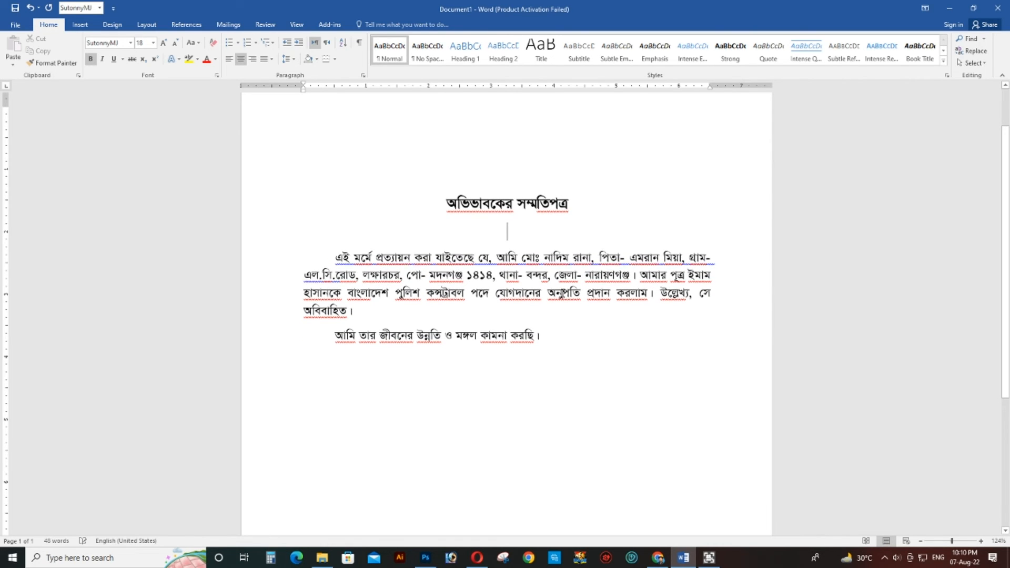
- Leave several blank lines below the well-wishing sentence and reset the first-line indent of the signature line to the margin
{"action": "left_click", "coordinate": [583, 350]}
{"action": "key", "text": "Return"}
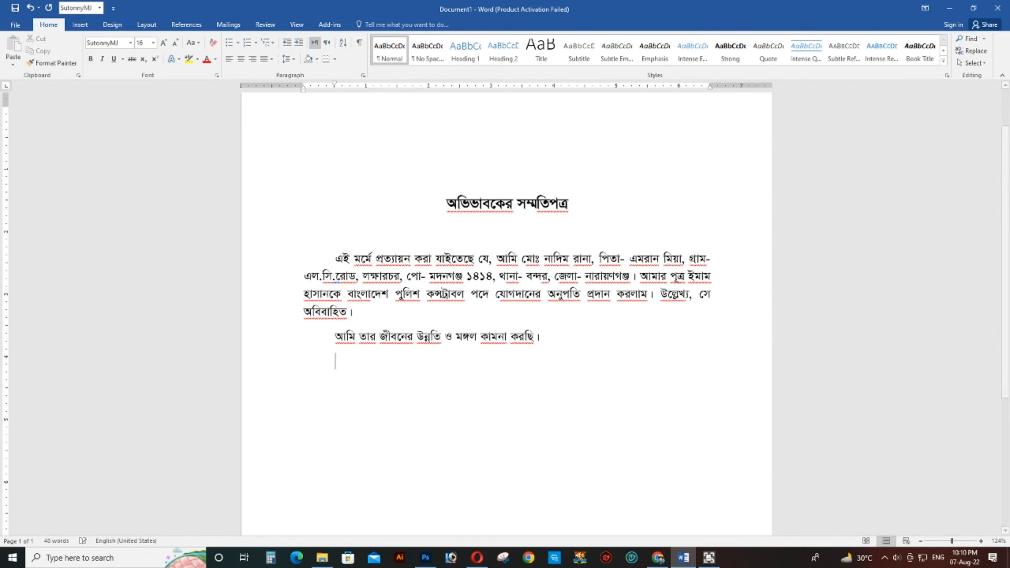
{"action": "key", "text": "Return"}
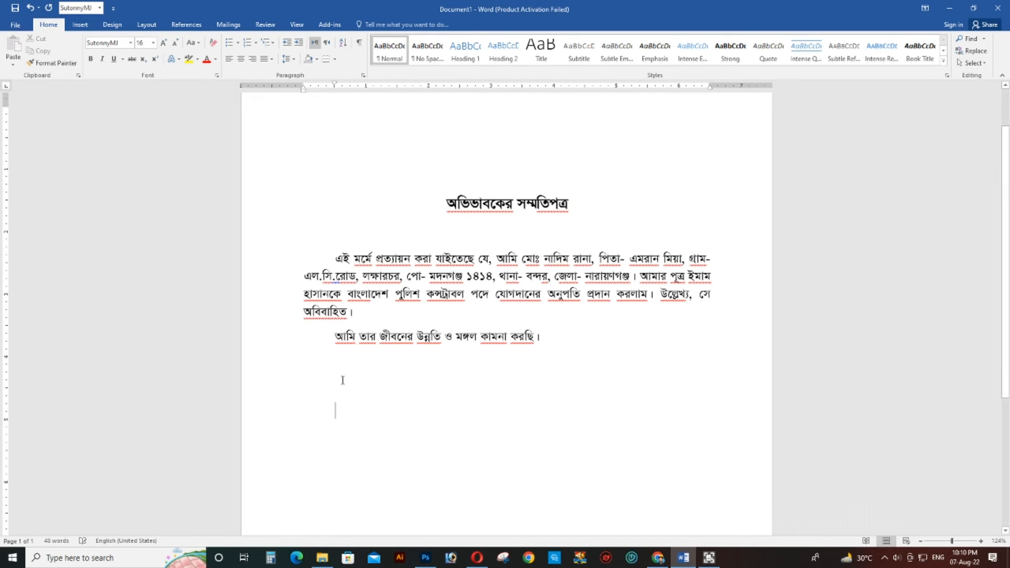
{"action": "key", "text": "Return"}
{"action": "key", "text": "Return"}
{"action": "key", "text": "Return"}
{"action": "scroll", "coordinate": [338, 419], "scroll_direction": "down", "scroll_amount": 1}
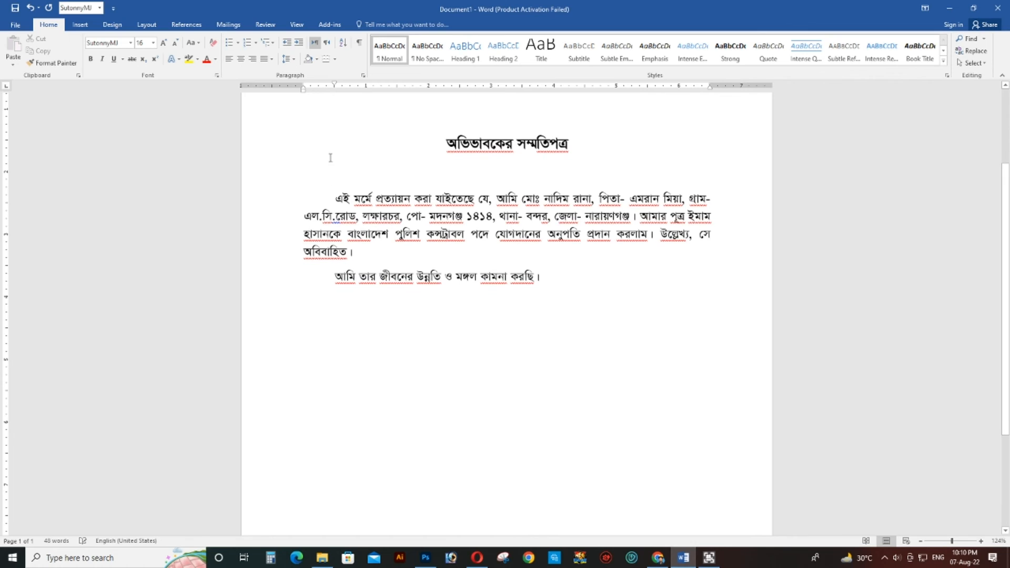
{"action": "left_click_drag", "start_coordinate": [336, 83], "coordinate": [305, 87]}
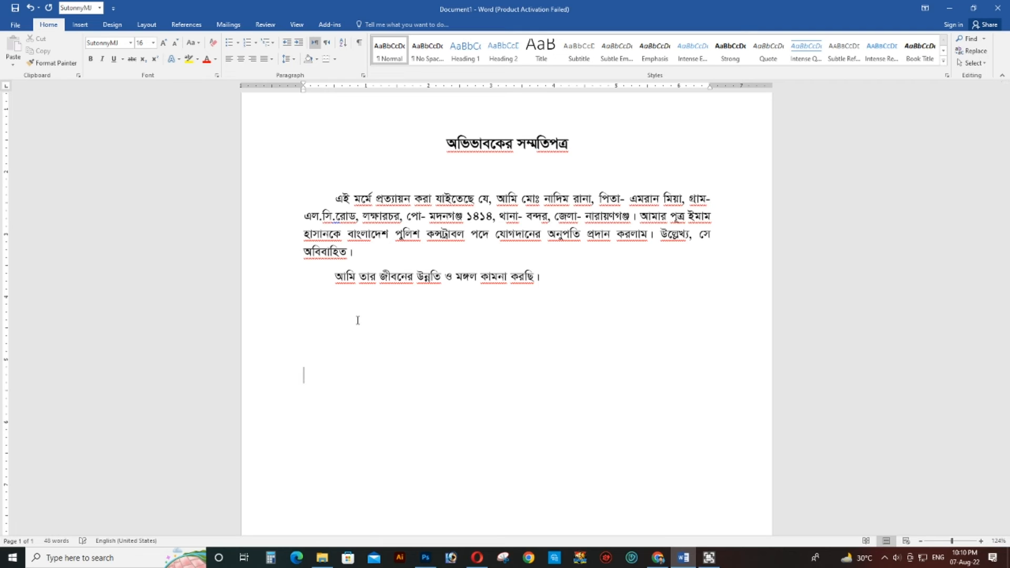
- Write the councillor's signature label "কাউন্সিলরের স্বাক্ষর সীলসহ)" at the start of the signature line
{"action": "type", "text": "কাউন্সিলরের স"}
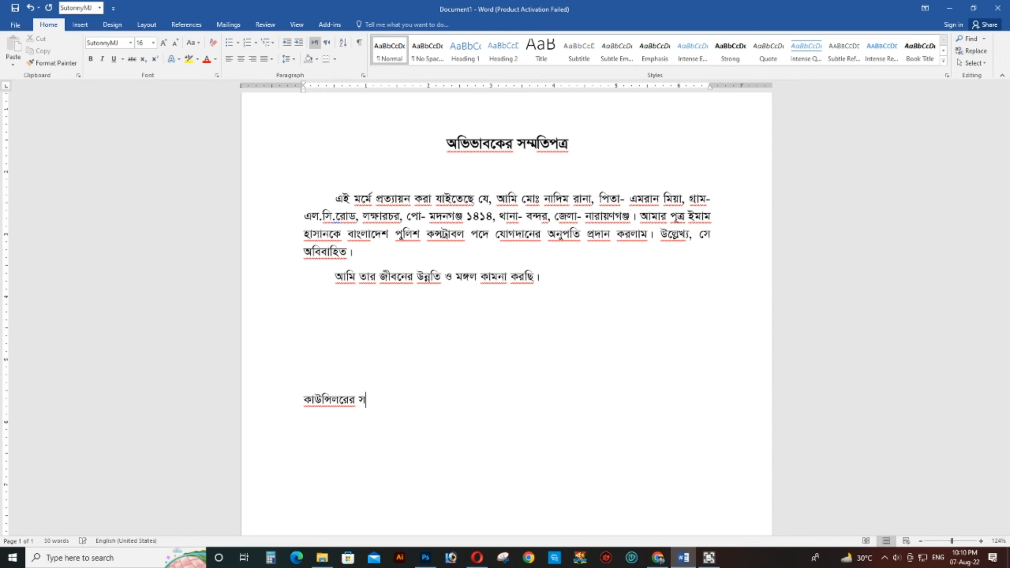
{"action": "type", "text": "্বাক্ষর সীলসহ)"}
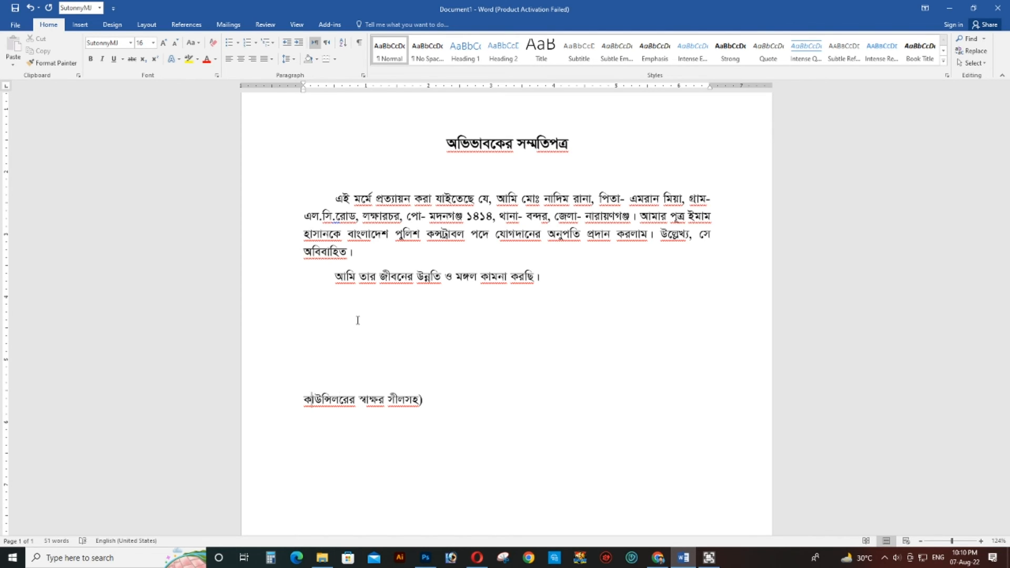
{"action": "type", "text": "("}
- Add the opening parenthesis before the councillor's signature label and return to the end of the line
{"action": "key", "text": "BackSpace"}
{"action": "type", "text": "("}
{"action": "left_click", "coordinate": [455, 399]}
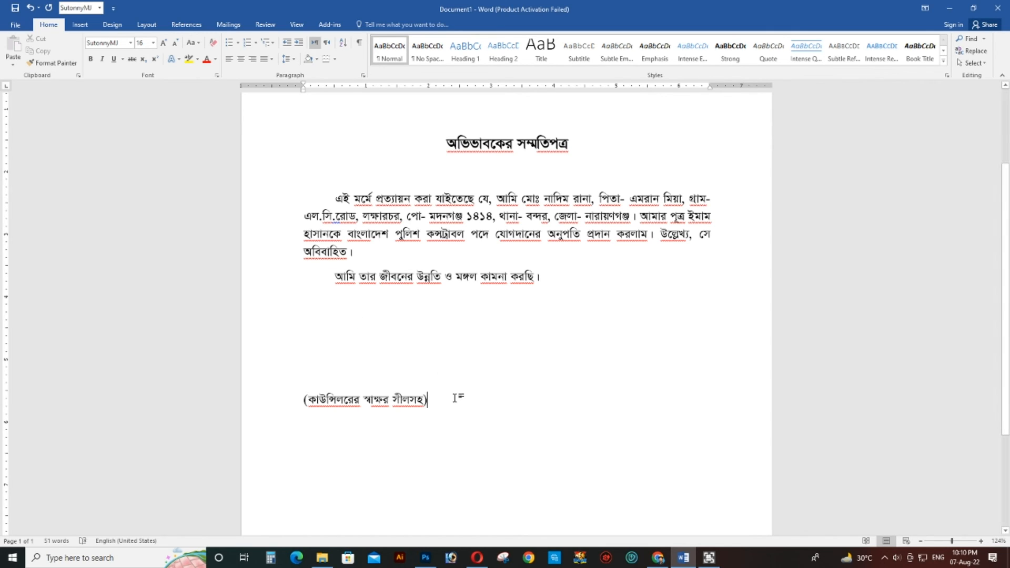
- Set a tab stop at about 4.5 inches on the signature line and add "(অভিভাবকের স্বাক্ষর)" there
{"action": "left_click", "coordinate": [586, 86]}
{"action": "key", "text": "Tab"}
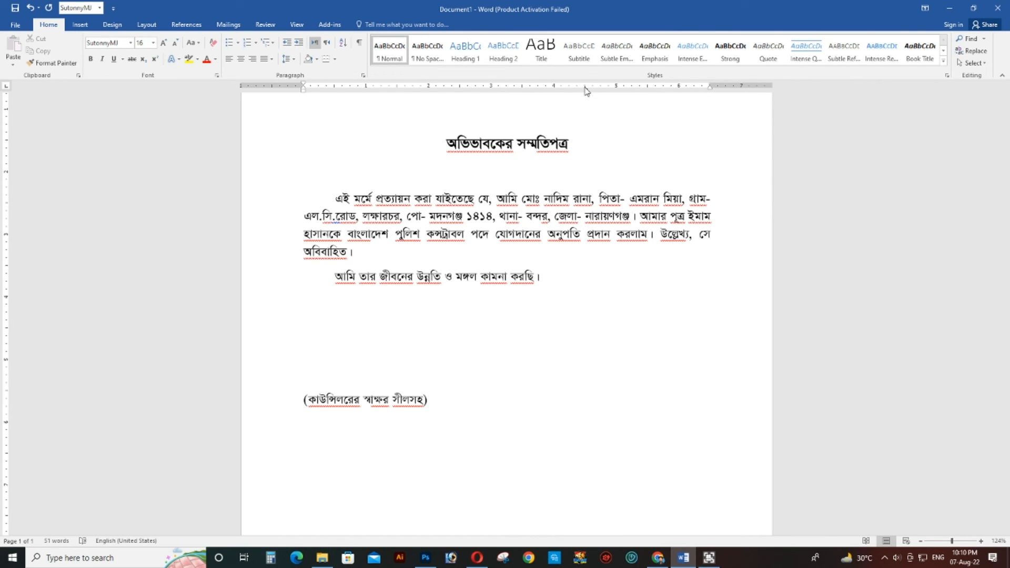
{"action": "type", "text": "অভিভাবকের স"}
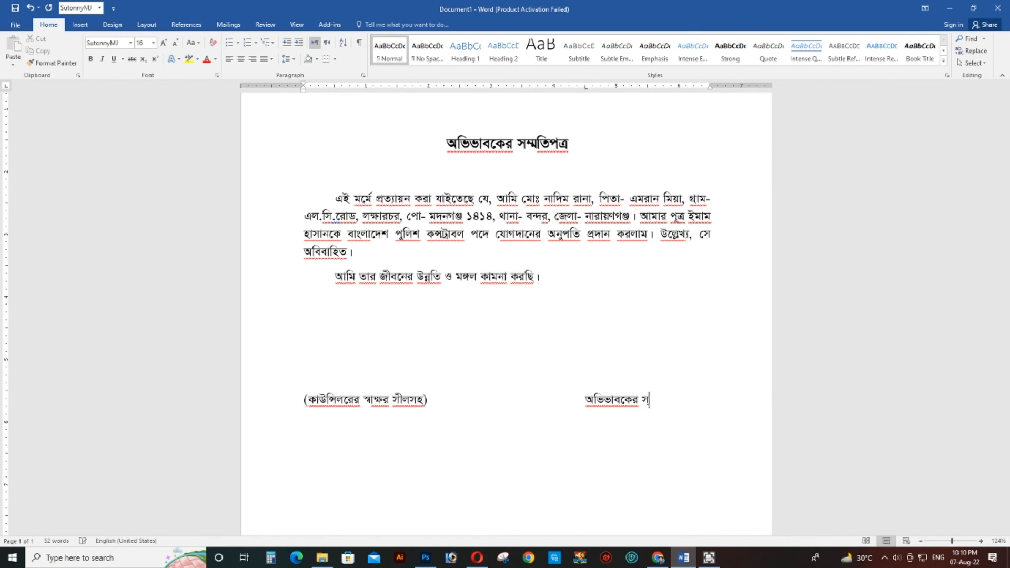
{"action": "type", "text": "্বাক্ষর)"}
{"action": "key", "text": "Left"}
{"action": "key", "text": "Left"}
{"action": "key", "text": "Left"}
{"action": "key", "text": "Left"}
{"action": "key", "text": "Left"}
{"action": "key", "text": "Left"}
{"action": "key", "text": "Left"}
{"action": "key", "text": "Left"}
{"action": "key", "text": "Left"}
{"action": "key", "text": "Left"}
{"action": "key", "text": "Left"}
{"action": "key", "text": "Left"}
{"action": "key", "text": "Left"}
{"action": "key", "text": "Left"}
{"action": "key", "text": "Left"}
{"action": "key", "text": "Left"}
{"action": "type", "text": "("}
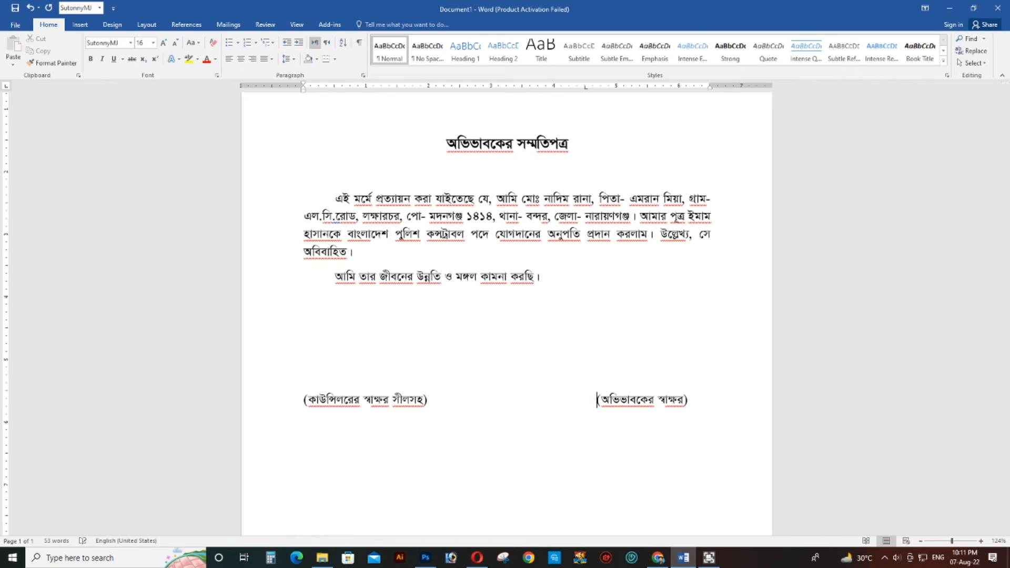
- Insert a blank line above the well-wishing sentence and shrink that blank line's font size to 6
{"action": "scroll", "coordinate": [578, 381], "scroll_direction": "up", "scroll_amount": 3}
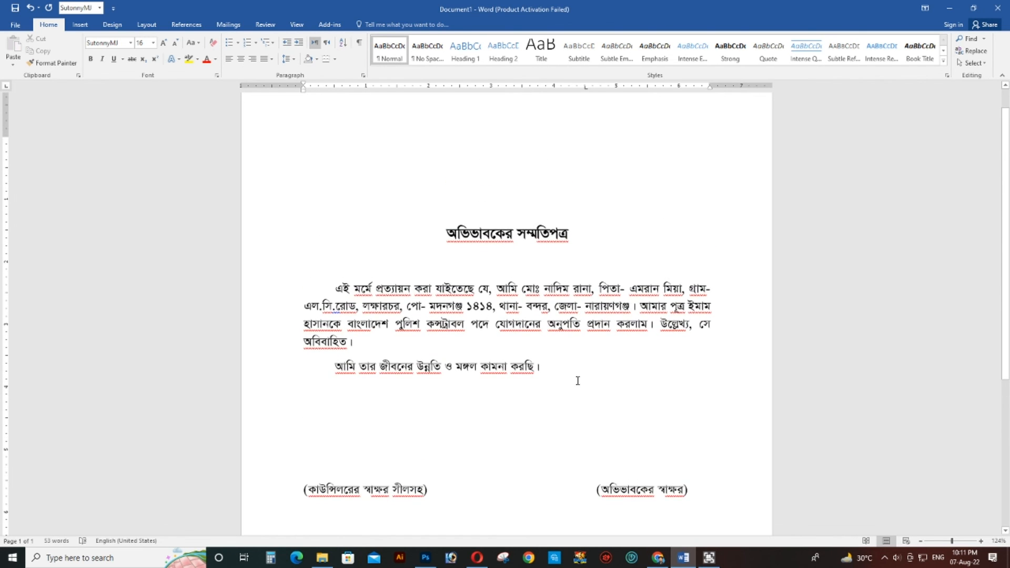
{"action": "scroll", "coordinate": [581, 384], "scroll_direction": "down", "scroll_amount": 1}
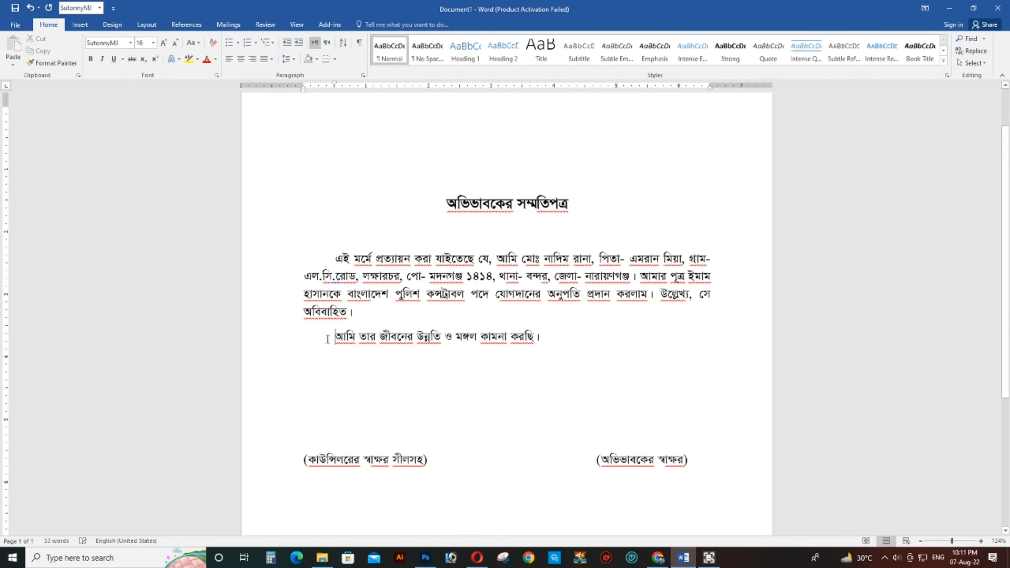
{"action": "key", "text": "Return"}
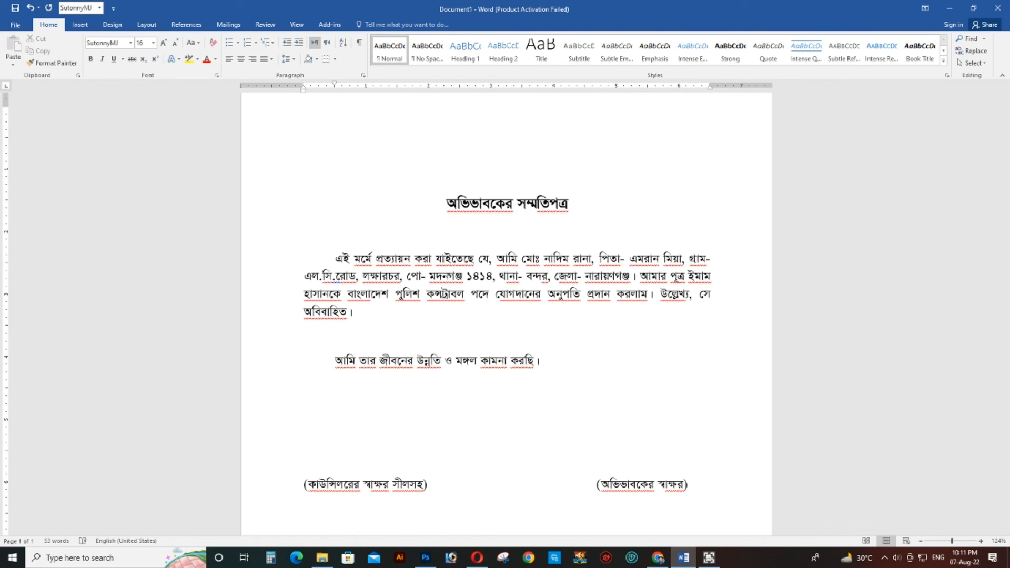
{"action": "key", "text": "ctrl+bracketleft"}
{"action": "key", "text": "ctrl+bracketleft"}
{"action": "key", "text": "ctrl+bracketleft"}
{"action": "key", "text": "ctrl+bracketleft"}
{"action": "key", "text": "ctrl+bracketleft"}
{"action": "key", "text": "ctrl+bracketleft"}
{"action": "key", "text": "ctrl+bracketleft"}
{"action": "key", "text": "ctrl+bracketleft"}
{"action": "key", "text": "ctrl+bracketleft"}
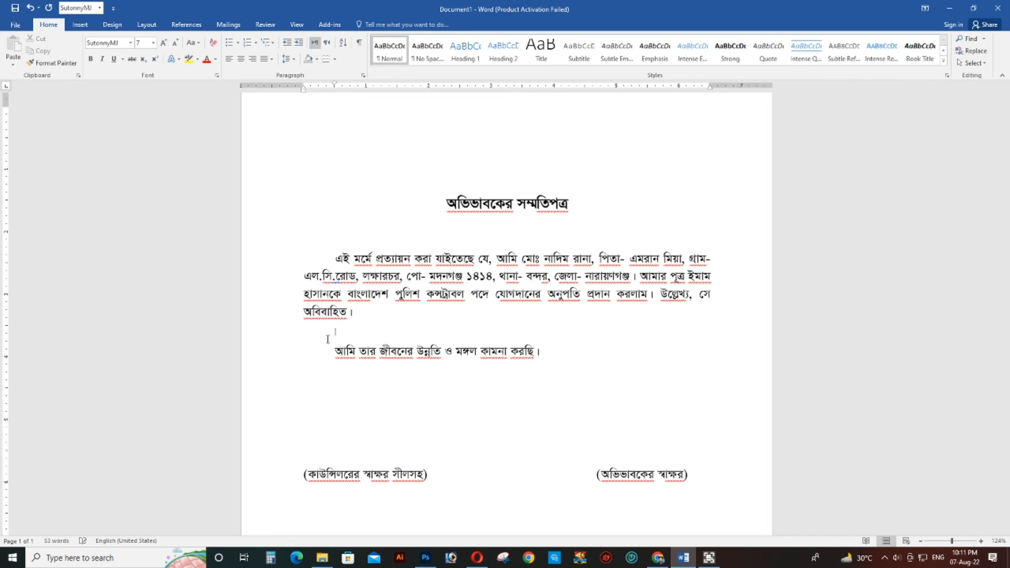
{"action": "key", "text": "ctrl+bracketleft"}
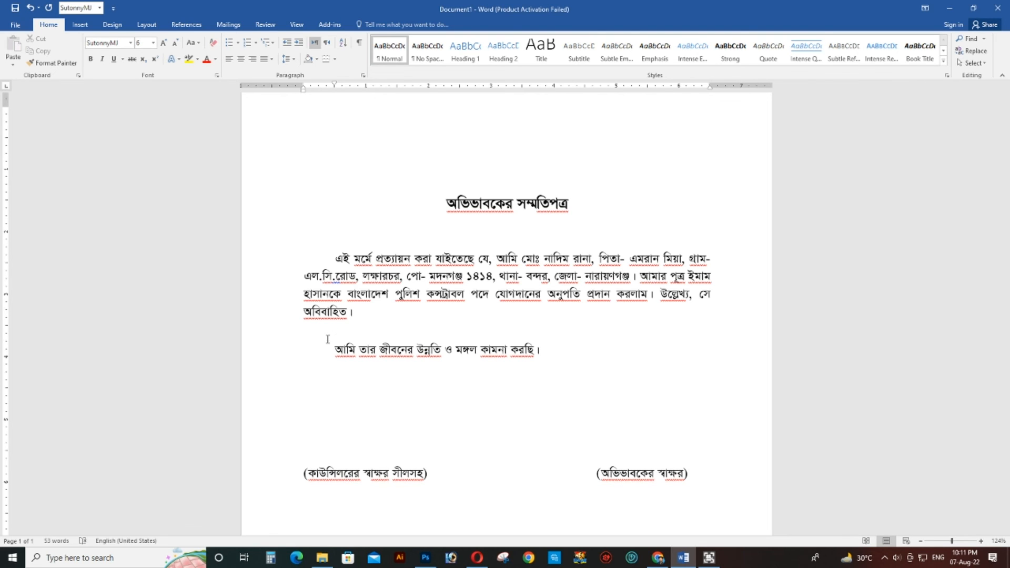
- Open the print settings for the letter and set the print range to Print Current Page
{"action": "scroll", "coordinate": [518, 371], "scroll_direction": "down", "scroll_amount": 1}
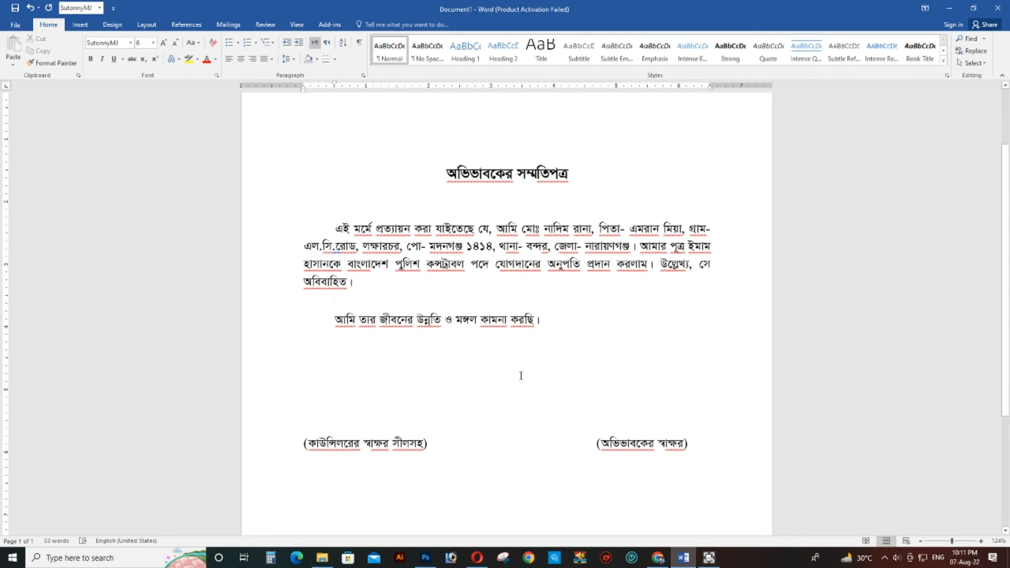
{"action": "scroll", "coordinate": [585, 392], "scroll_direction": "down", "scroll_amount": 1}
{"action": "scroll", "coordinate": [589, 386], "scroll_direction": "up", "scroll_amount": 1}
{"action": "left_click", "coordinate": [518, 177]}
{"action": "key", "text": "ctrl+p"}
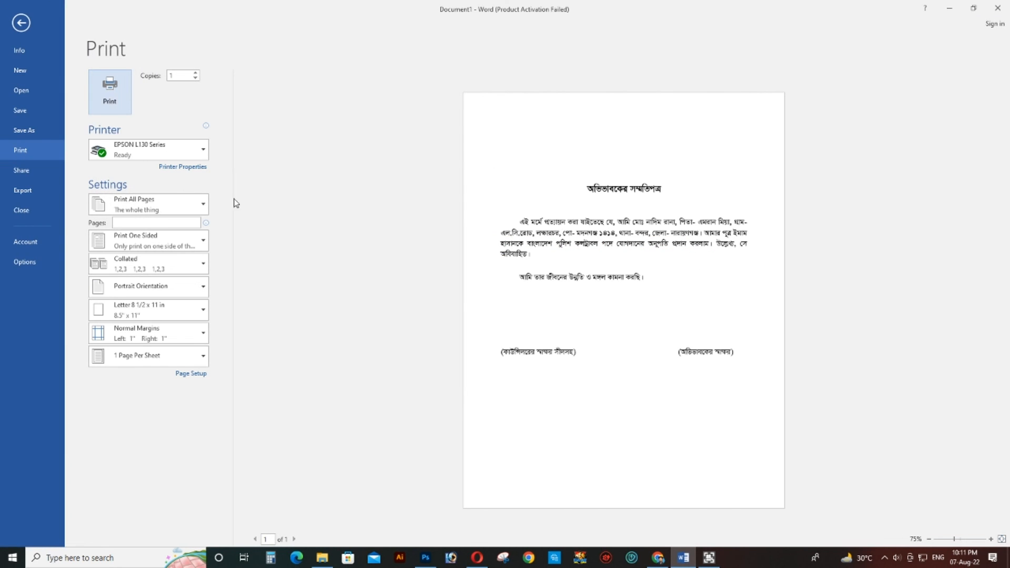
{"action": "left_click", "coordinate": [135, 205]}
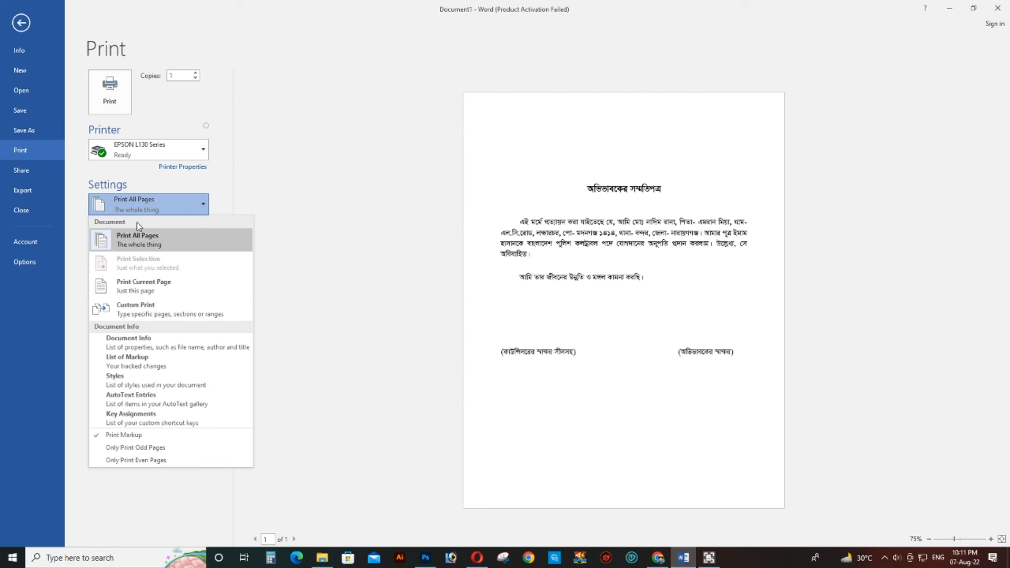
{"action": "left_click", "coordinate": [140, 284]}
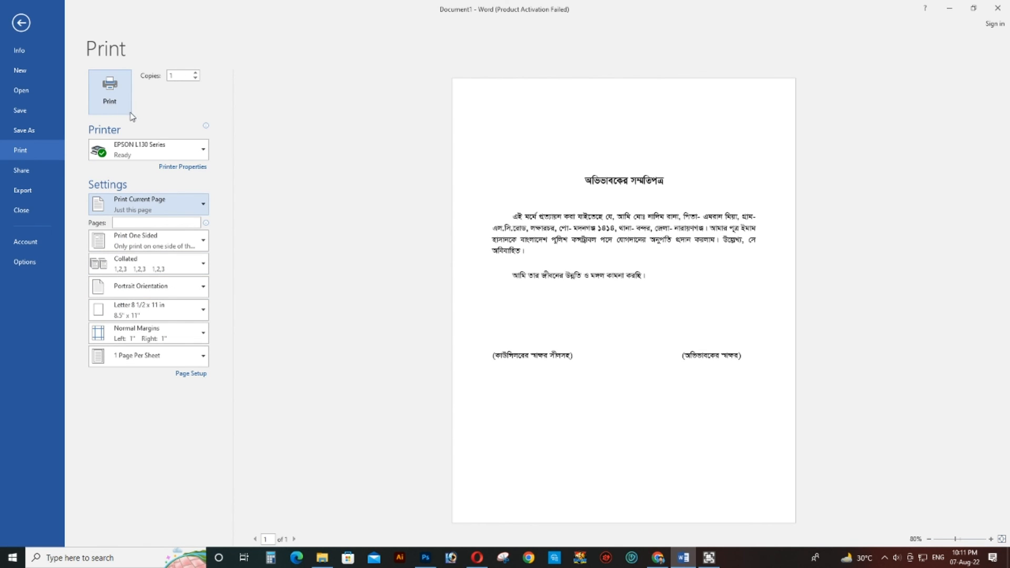